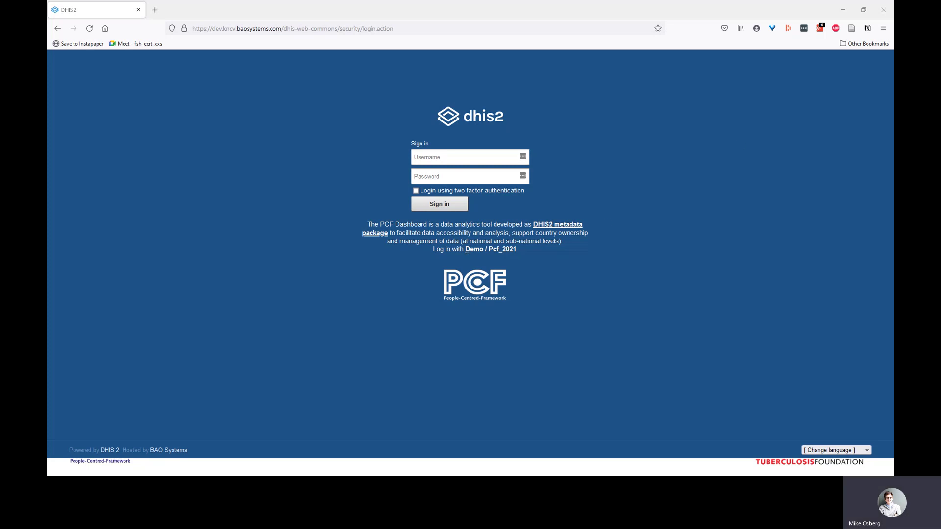
# - Examine the demo login details given below the sign-in form
pyautogui.moveTo(465, 251); pyautogui.dragTo(514, 251)
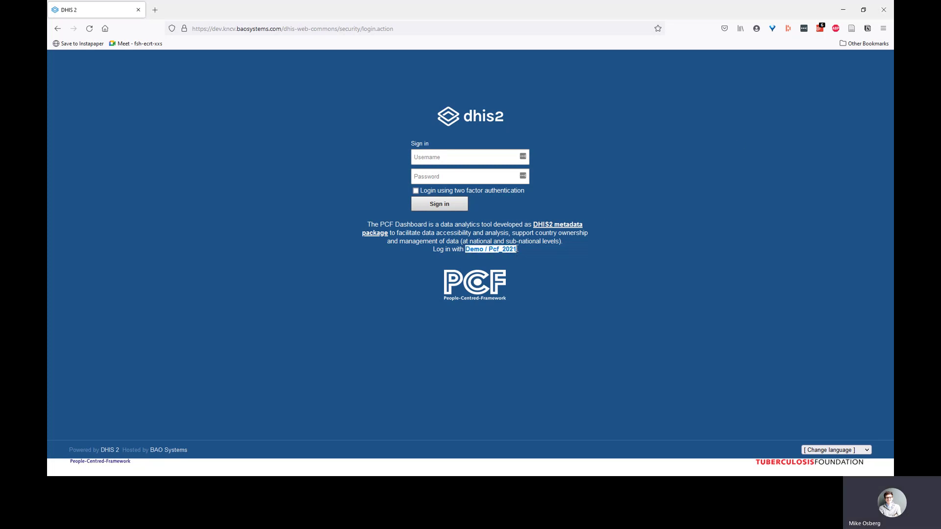
pyautogui.click(517, 248)
pyautogui.moveTo(517, 248); pyautogui.dragTo(466, 251)
pyautogui.click(465, 252)
pyautogui.doubleClick(490, 251)
pyautogui.click(520, 252)
# - Sign in to DHIS2 with the account username and password
pyautogui.click(494, 156)
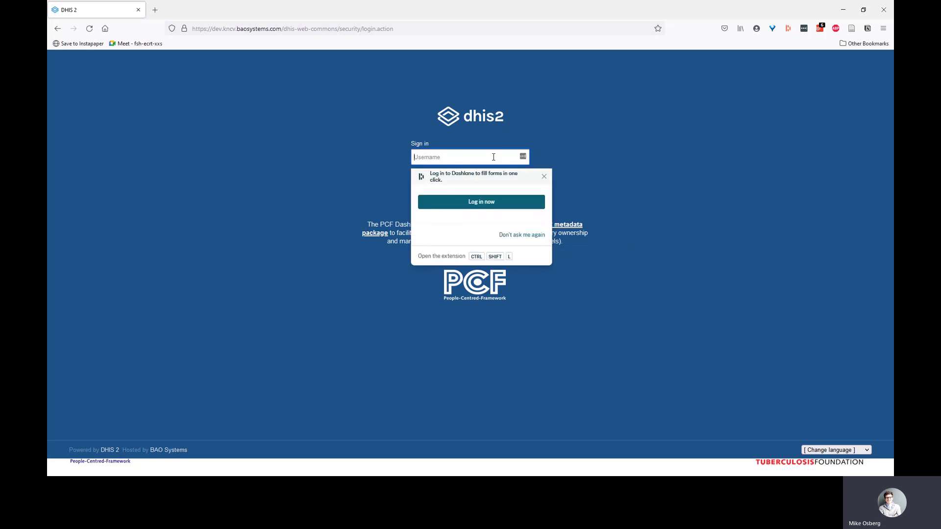
pyautogui.write('mike.osberg')
pyautogui.press('Tab')
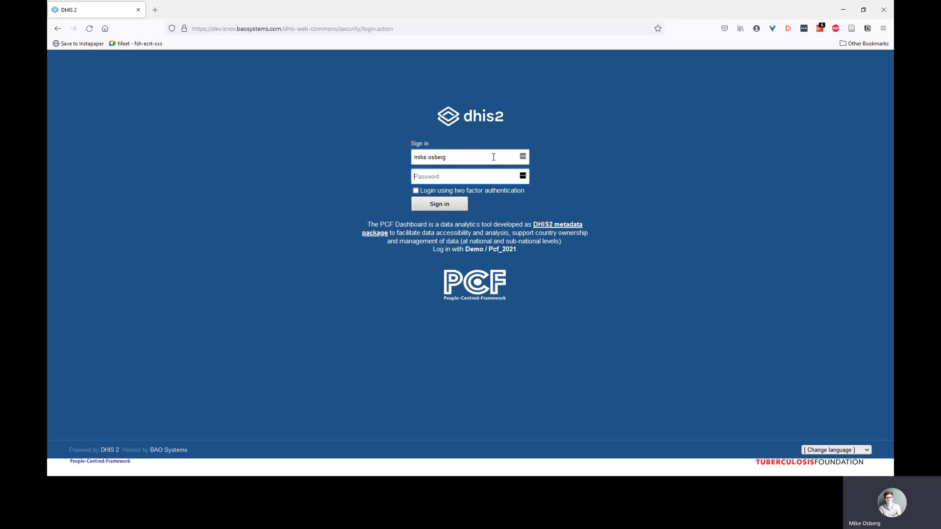
pyautogui.click(451, 203)
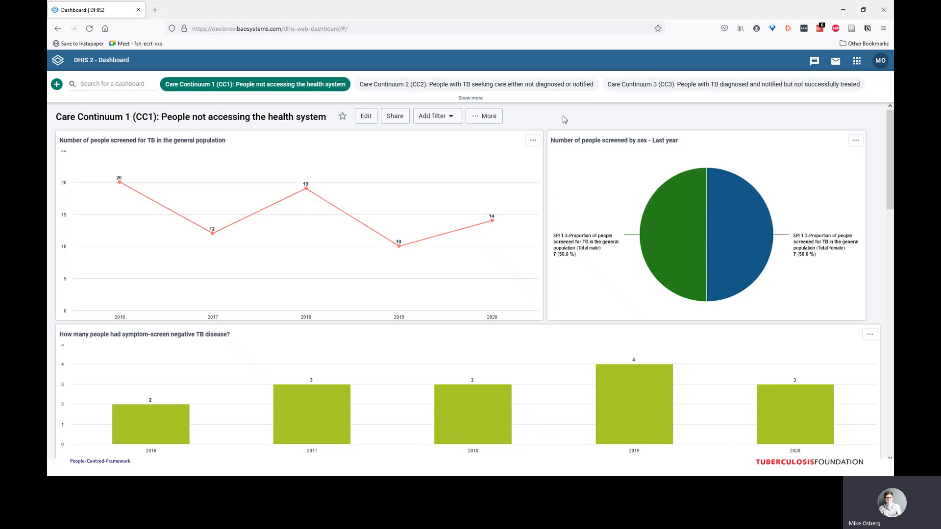
# - Look through the list of available apps and open the Data Entry app
pyautogui.click(857, 65)
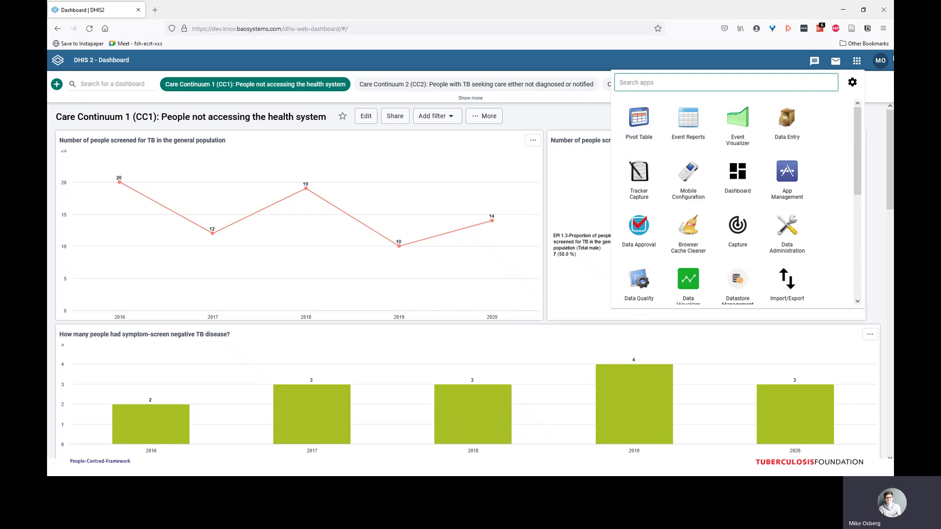
pyautogui.moveTo(858, 126)
pyautogui.mouseDown()
pyautogui.moveTo(852, 223)
pyautogui.moveTo(857, 111)
pyautogui.mouseUp()
pyautogui.moveTo(859, 131); pyautogui.dragTo(859, 147)
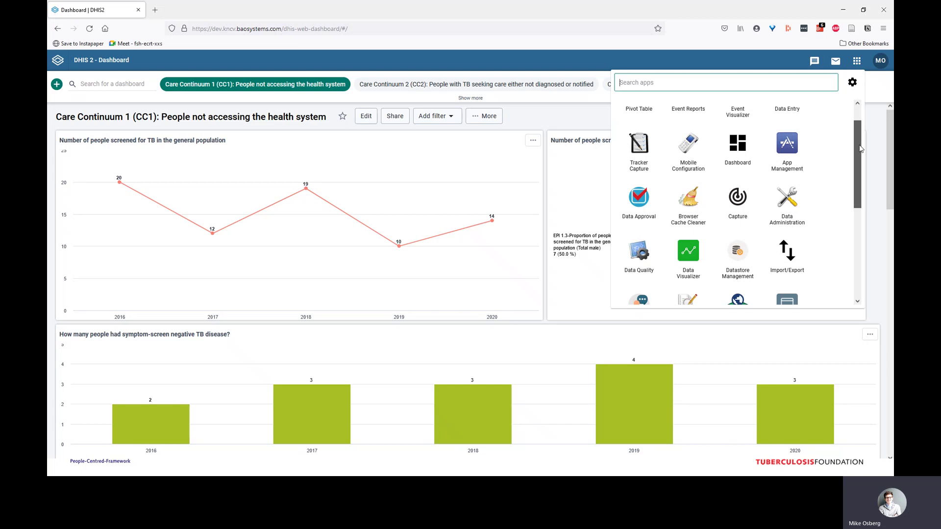
pyautogui.moveTo(860, 149); pyautogui.dragTo(850, 125)
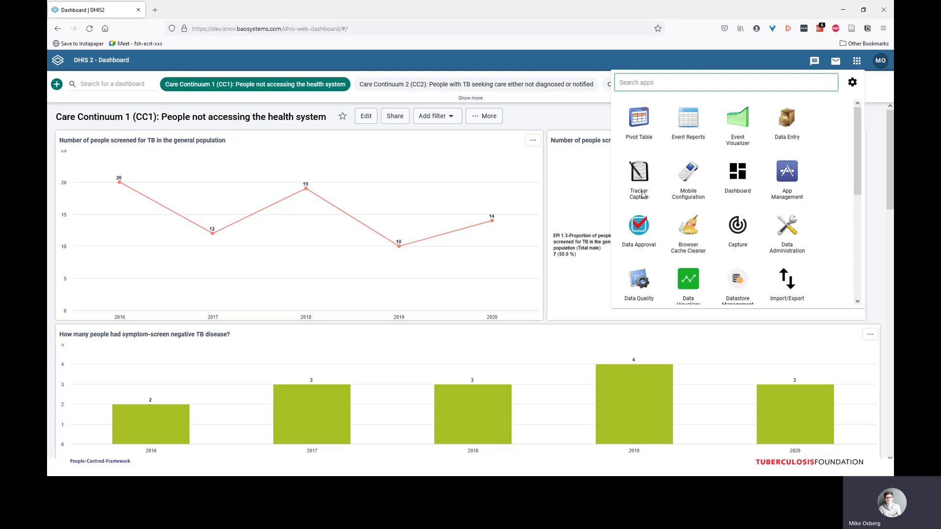
pyautogui.scroll(-2, 696, 297)
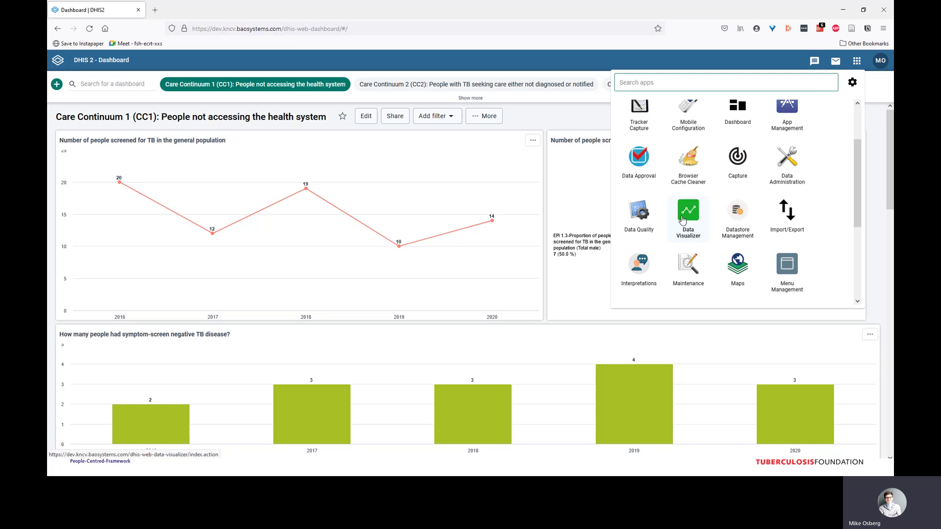
pyautogui.scroll(-1, 689, 206)
pyautogui.scroll(1, 692, 206)
pyautogui.scroll(2, 694, 216)
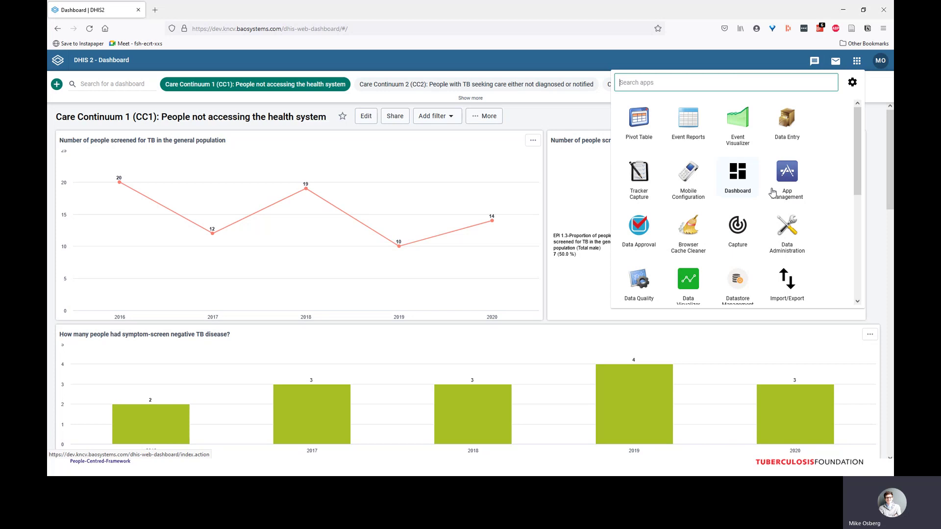
pyautogui.click(791, 136)
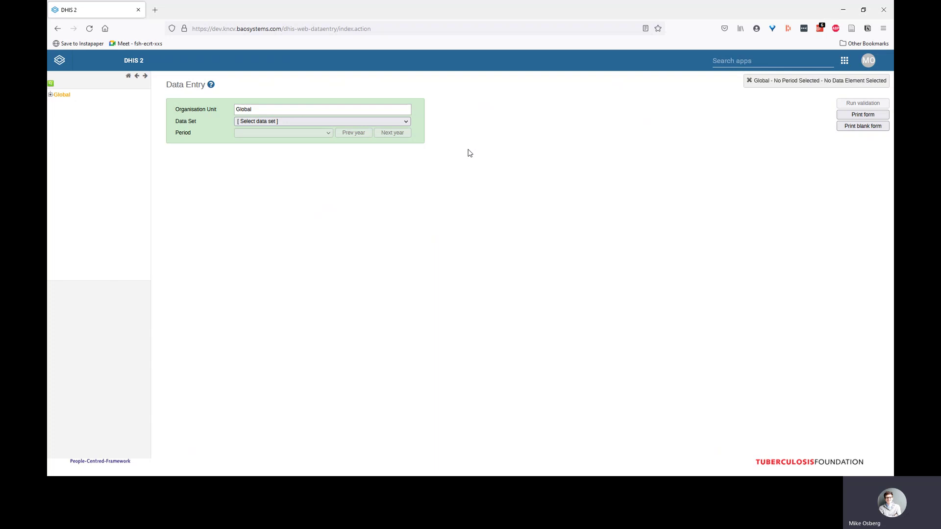
# - Load the "People not accessing the health system" data set for the Global unit and period 2020
pyautogui.click(395, 123)
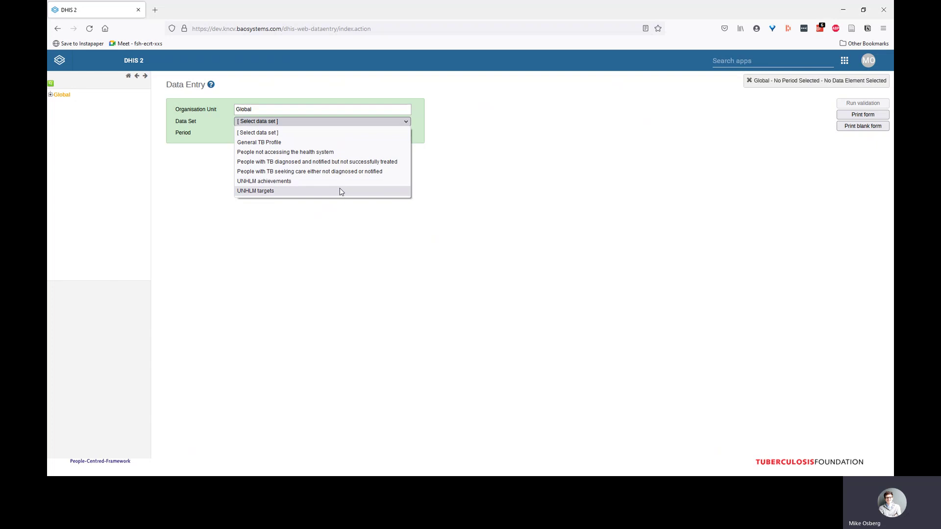
pyautogui.click(333, 154)
pyautogui.click(313, 134)
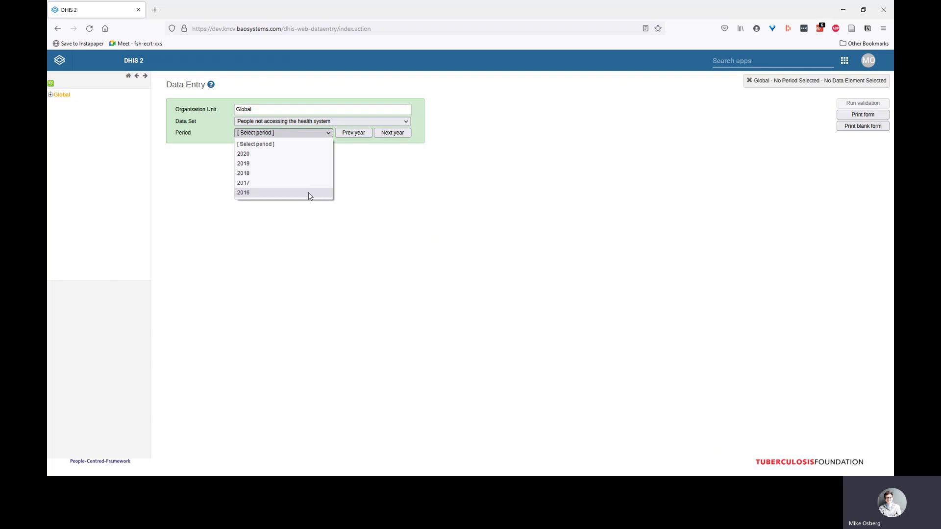
pyautogui.click(303, 155)
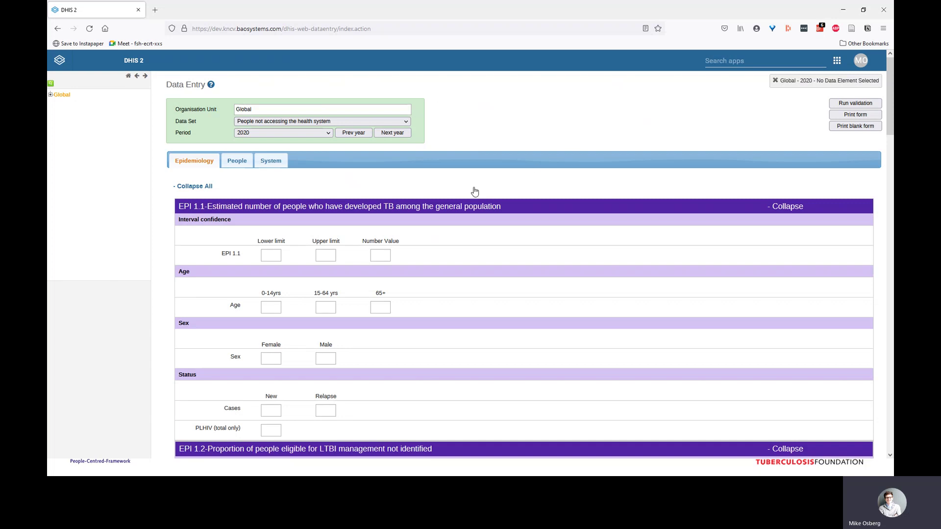
# - Collapse all Epidemiology indicators and inspect the EPI 1.1 interval confidence fields and the EPI 1.8 section
pyautogui.click(201, 187)
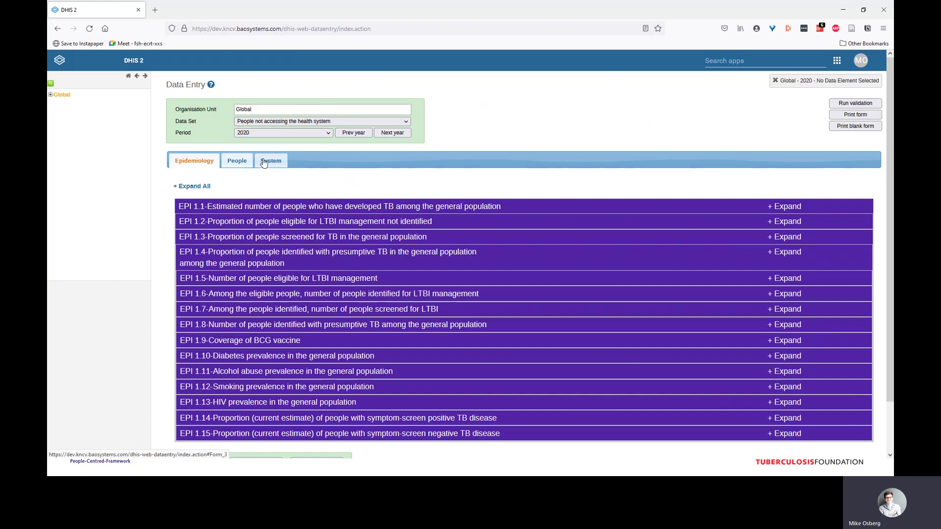
pyautogui.scroll(-2, 433, 170)
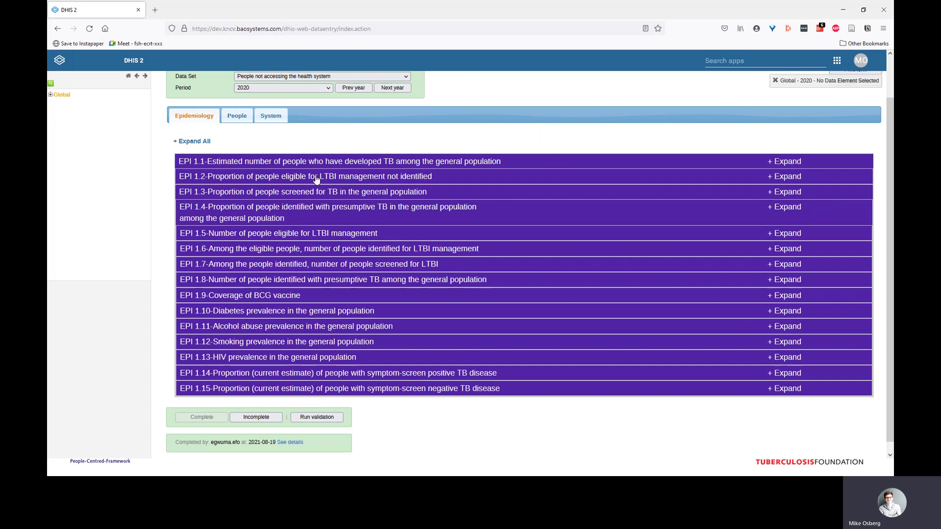
pyautogui.click(352, 165)
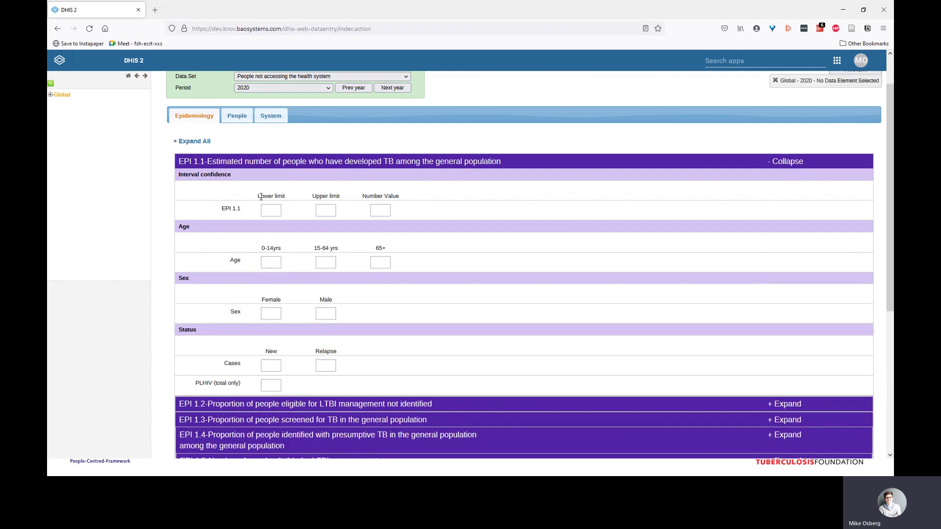
pyautogui.click(268, 210)
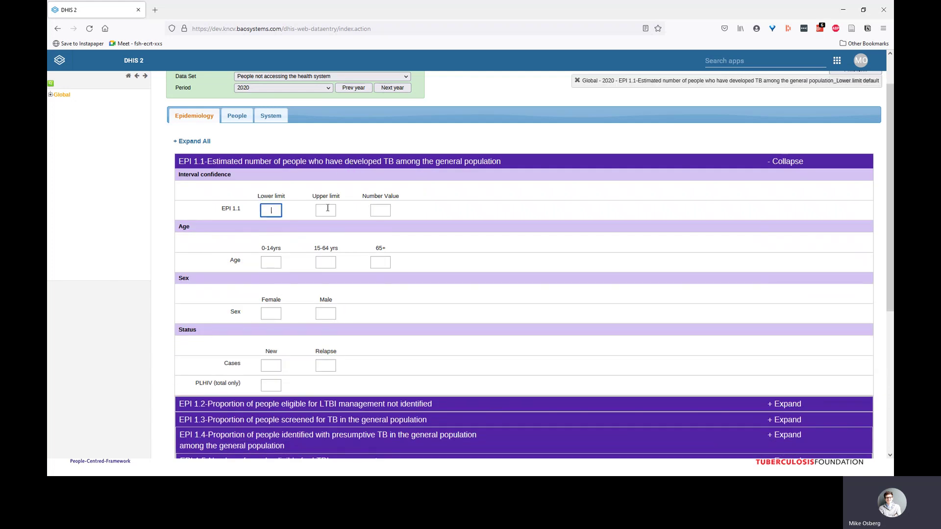
pyautogui.press('Tab')
pyautogui.click(380, 210)
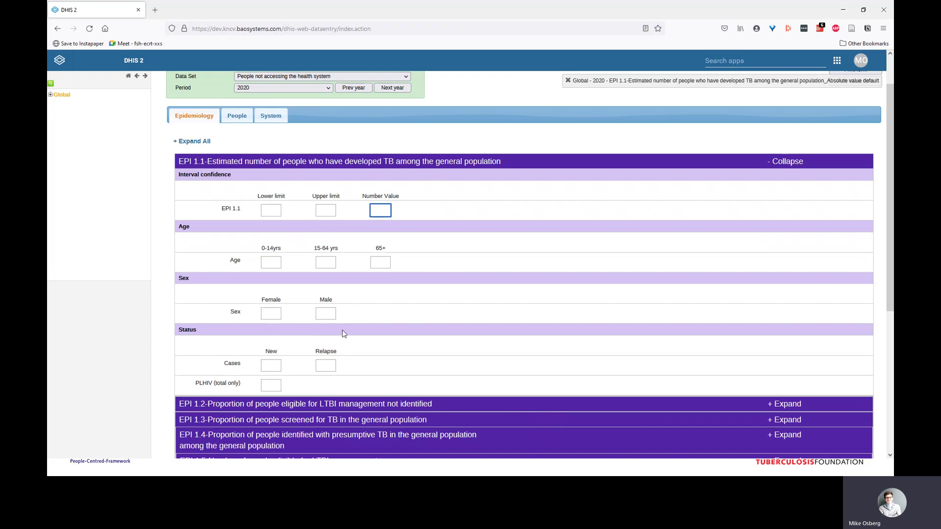
pyautogui.click(352, 164)
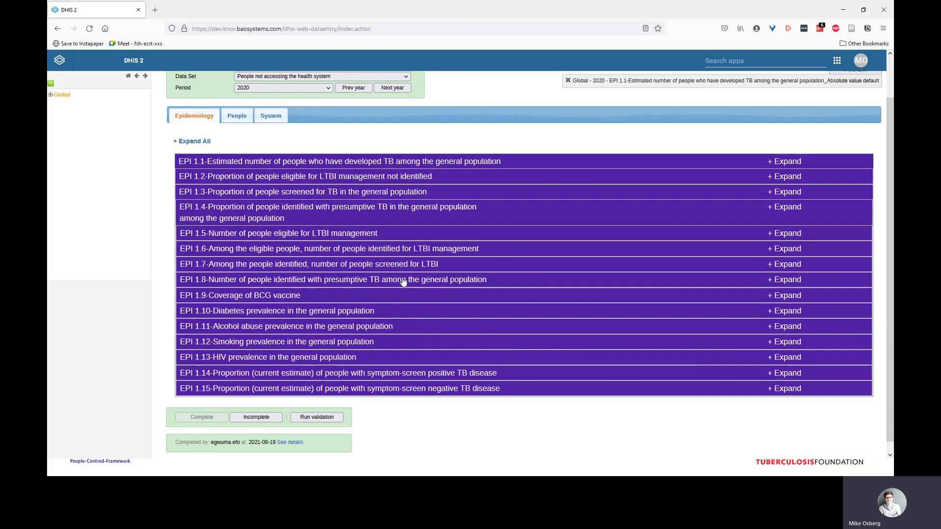
pyautogui.click(403, 281)
pyautogui.click(403, 280)
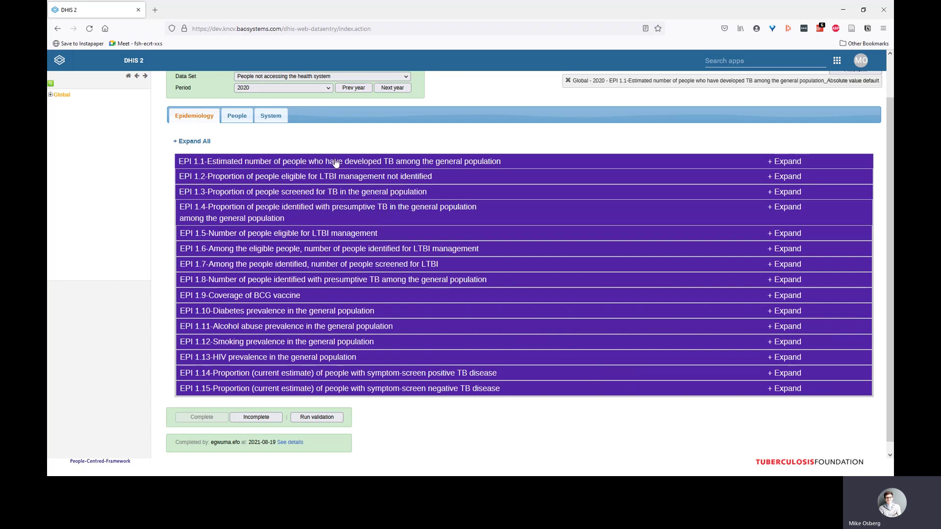
# - View the People and System indicators of the data set, collapsing all sections in each
pyautogui.click(238, 118)
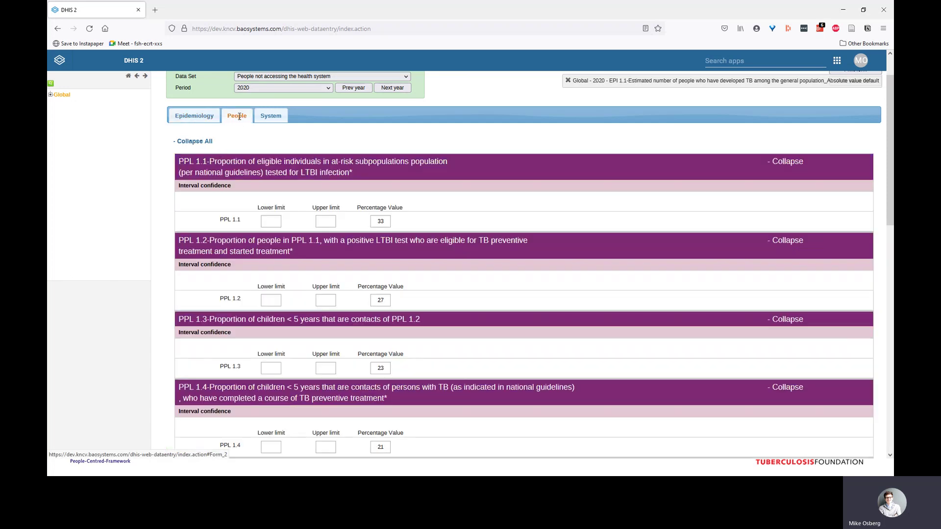
pyautogui.click(200, 145)
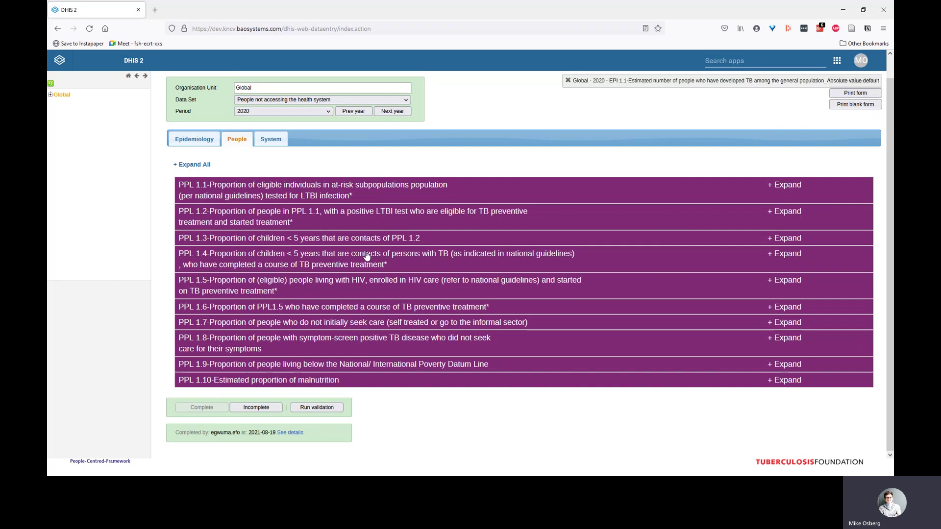
pyautogui.click(269, 141)
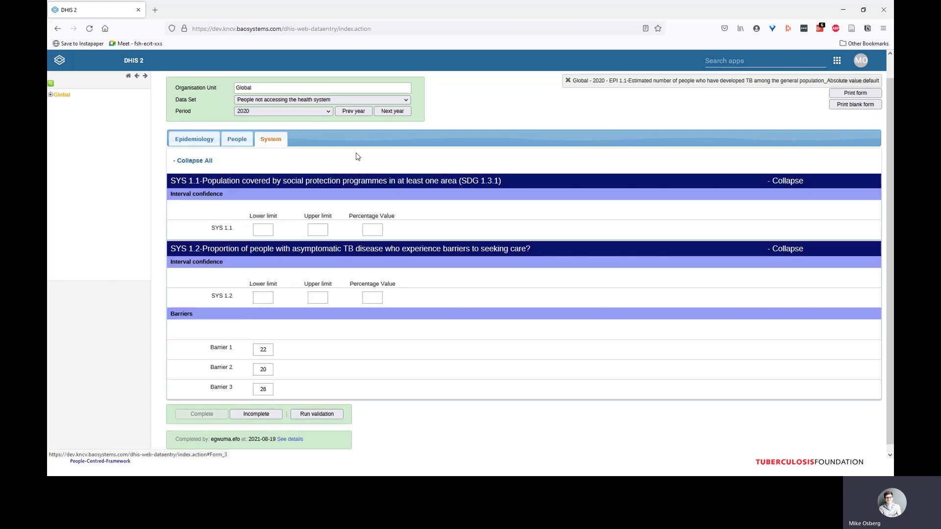
pyautogui.click(205, 162)
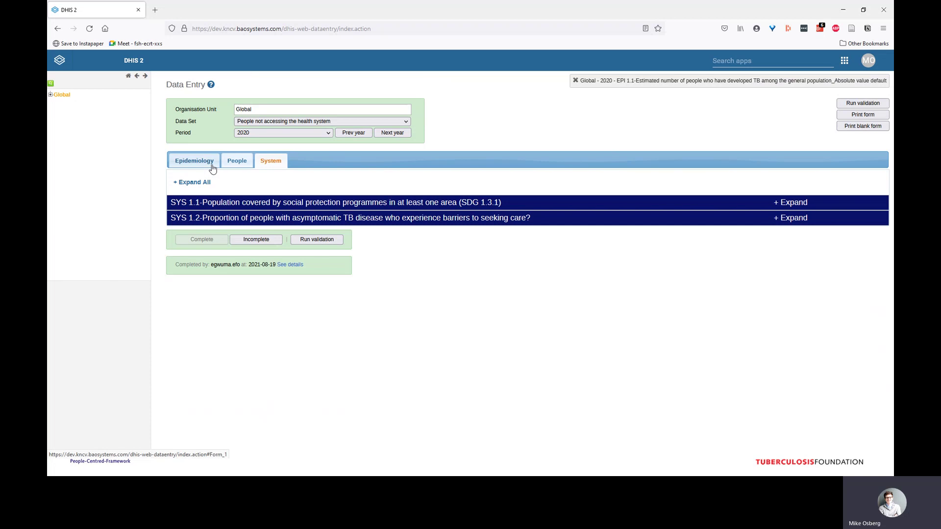
# - View the UNHLM achievements data set, and load "People with TB seeking care either not diagnosed or notified" for 2020 with all indicators collapsed
pyautogui.click(263, 123)
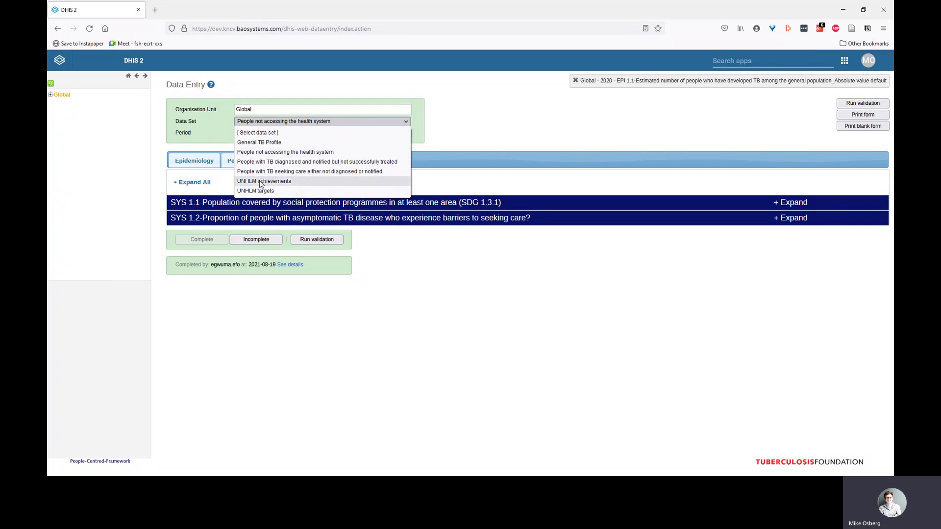
pyautogui.click(260, 181)
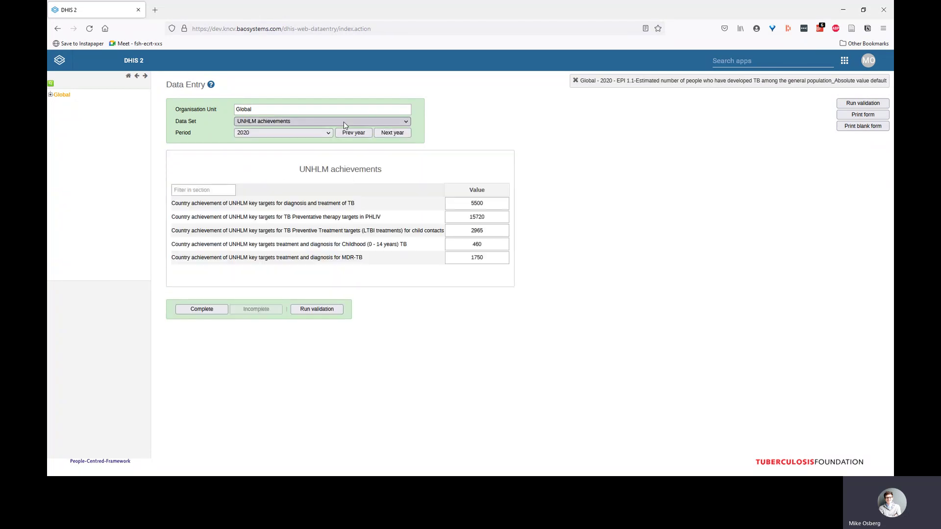
pyautogui.click(307, 124)
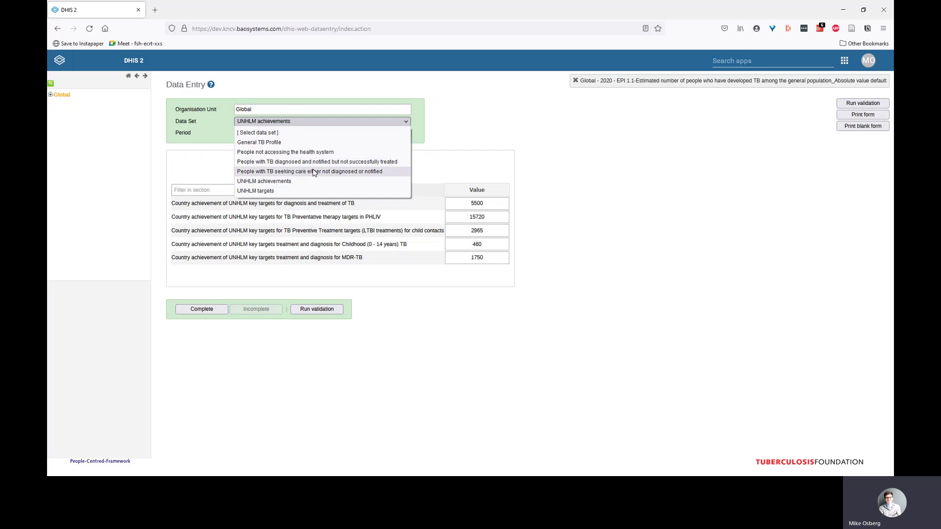
pyautogui.click(314, 172)
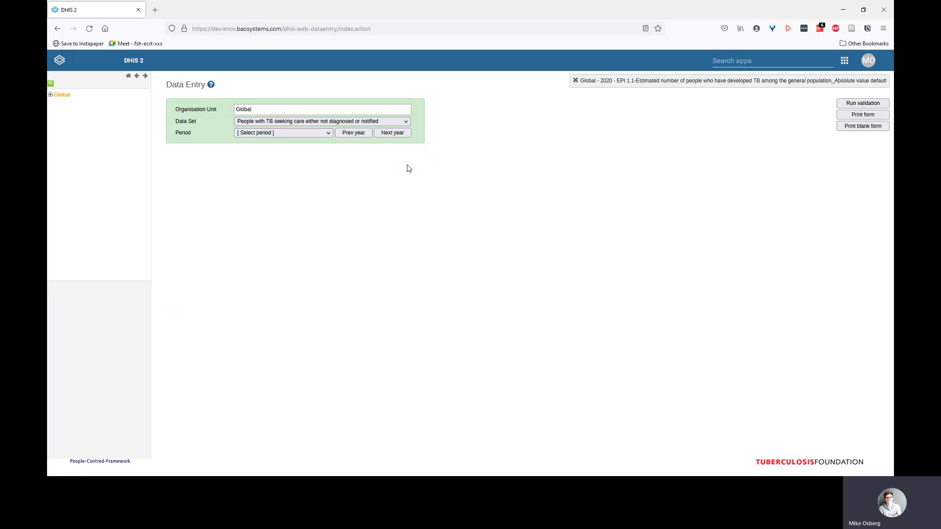
pyautogui.click(318, 134)
pyautogui.click(302, 164)
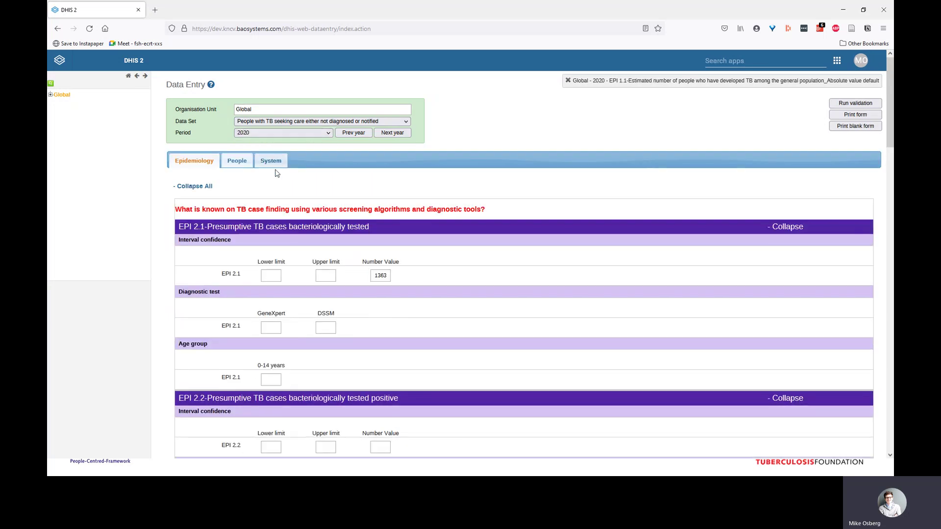
pyautogui.click(205, 189)
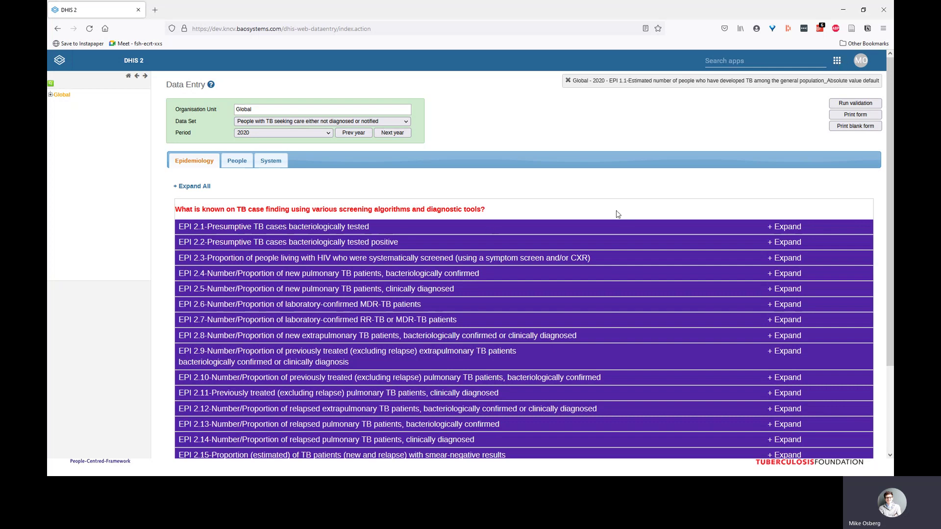
# - Open the Dashboard app and look through the charts of the Care Continuum 1 (CC1) dashboard
pyautogui.click(837, 63)
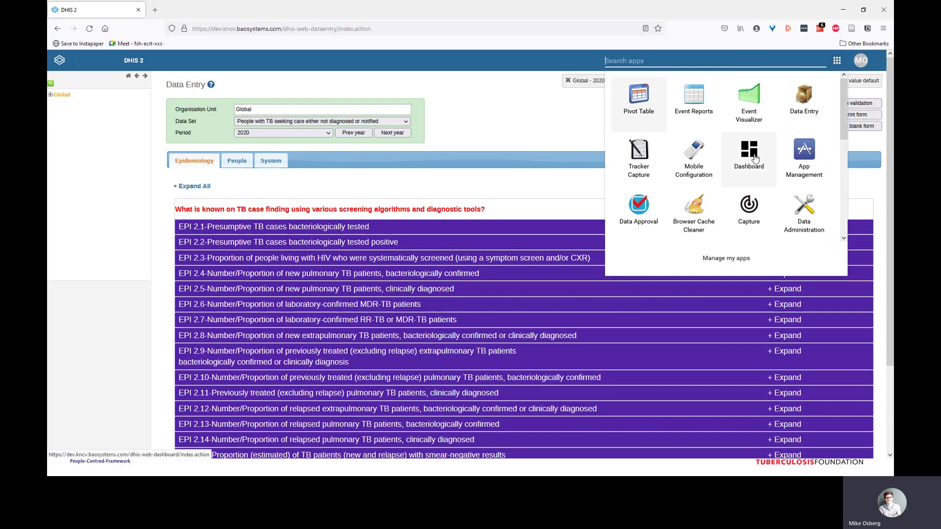
pyautogui.click(753, 156)
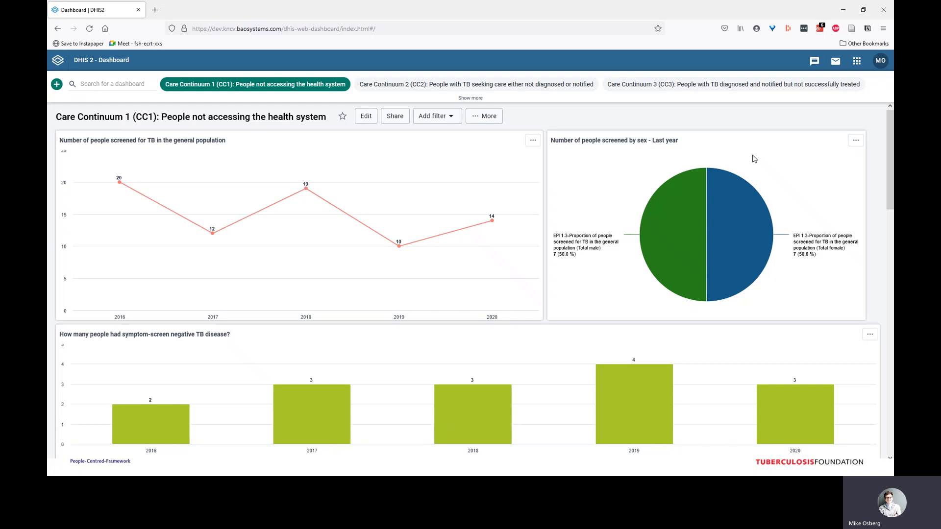
pyautogui.moveTo(656, 223)
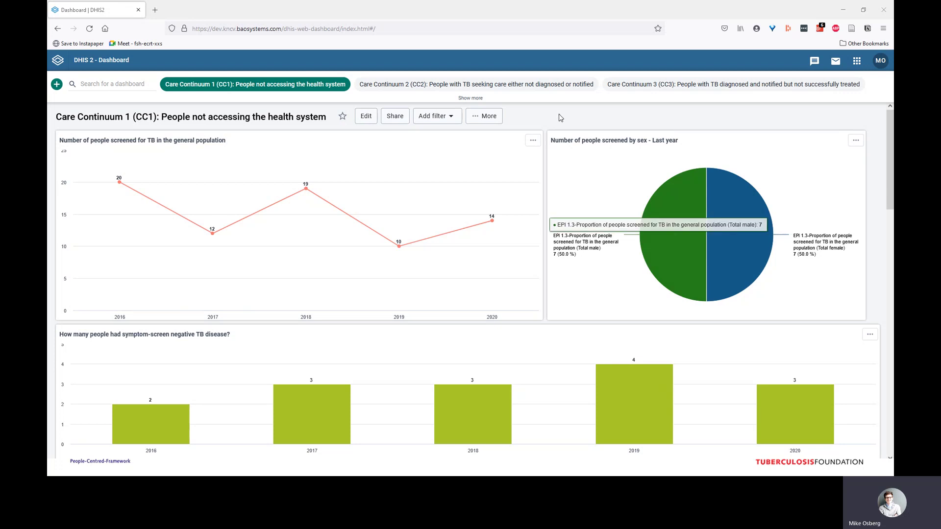
pyautogui.scroll(-4, 564, 124)
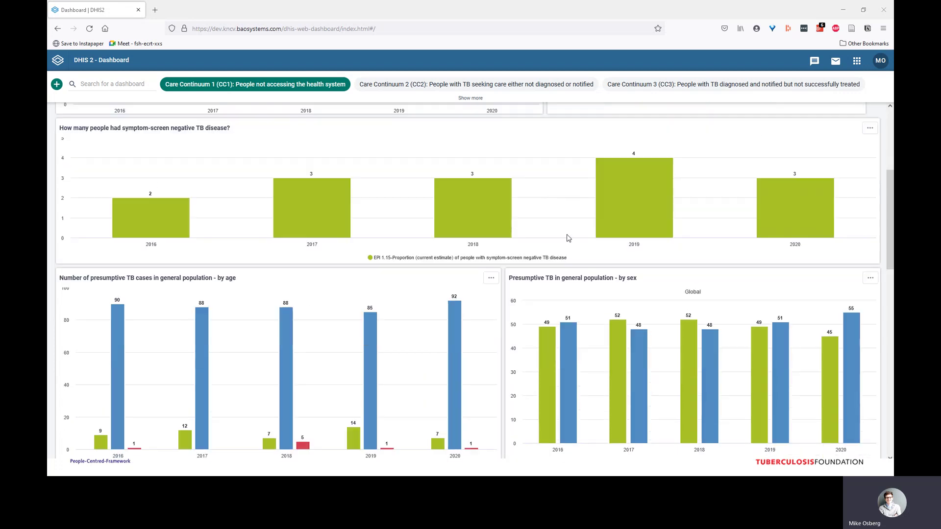
pyautogui.scroll(-5, 568, 238)
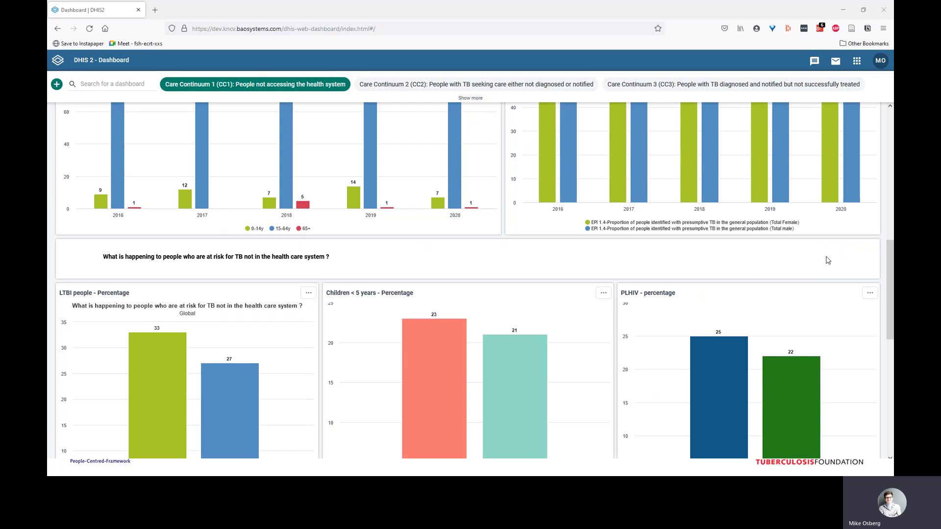
# - Review the remaining Care Continuum 1 charts on at-risk groups, people not seeking care, and services for high-risk TB disease
pyautogui.scroll(-5, 635, 240)
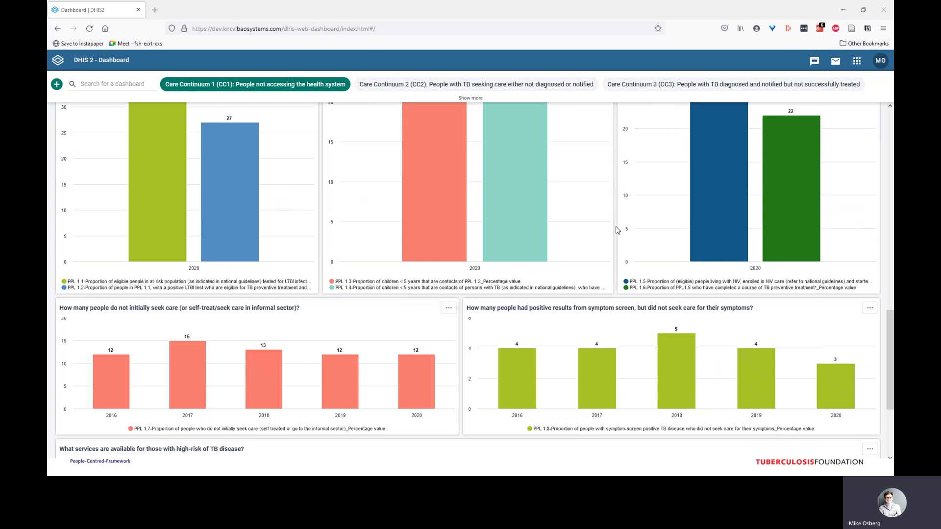
pyautogui.scroll(-3, 617, 229)
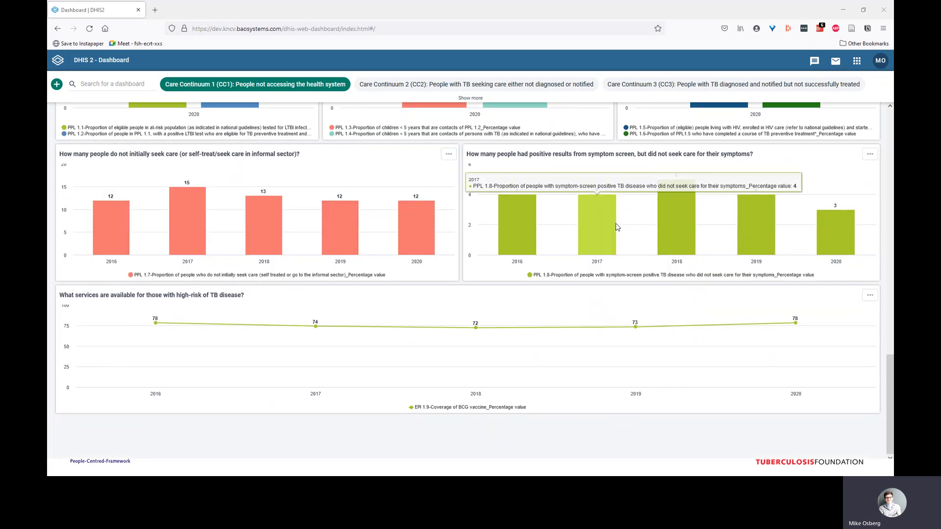
pyautogui.scroll(8, 615, 222)
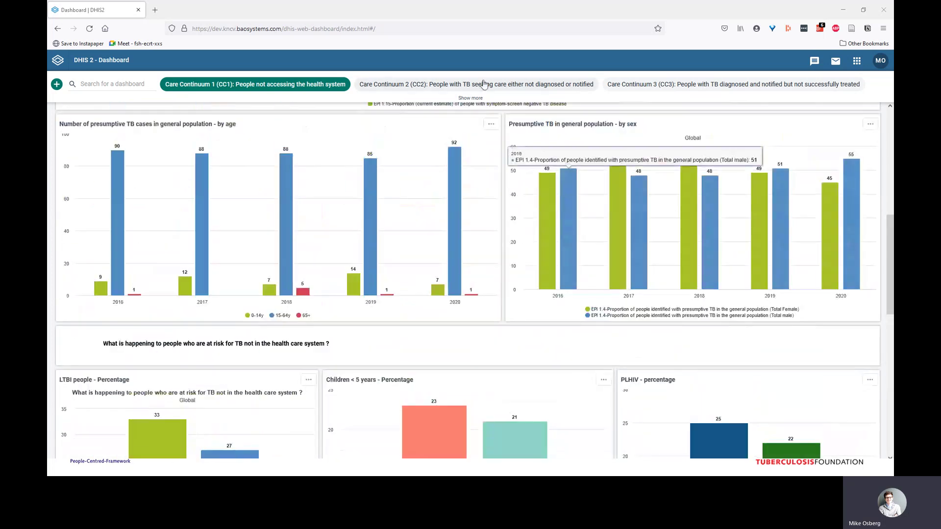
# - Open the Care Continuum 2 (CC2) dashboard and look through its charts down to the coverage of diagnostic services
pyautogui.click(491, 85)
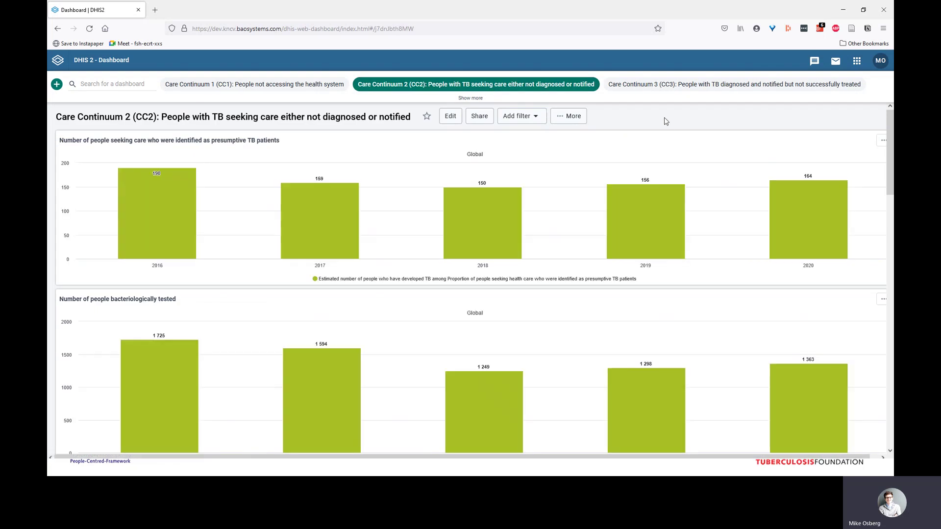
pyautogui.scroll(-5, 665, 118)
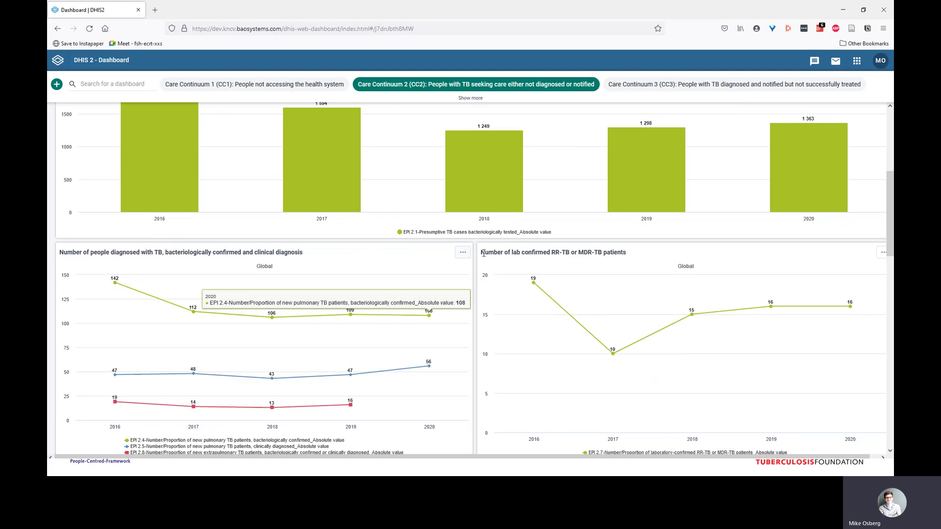
pyautogui.scroll(-3, 482, 254)
pyautogui.scroll(-1, 483, 253)
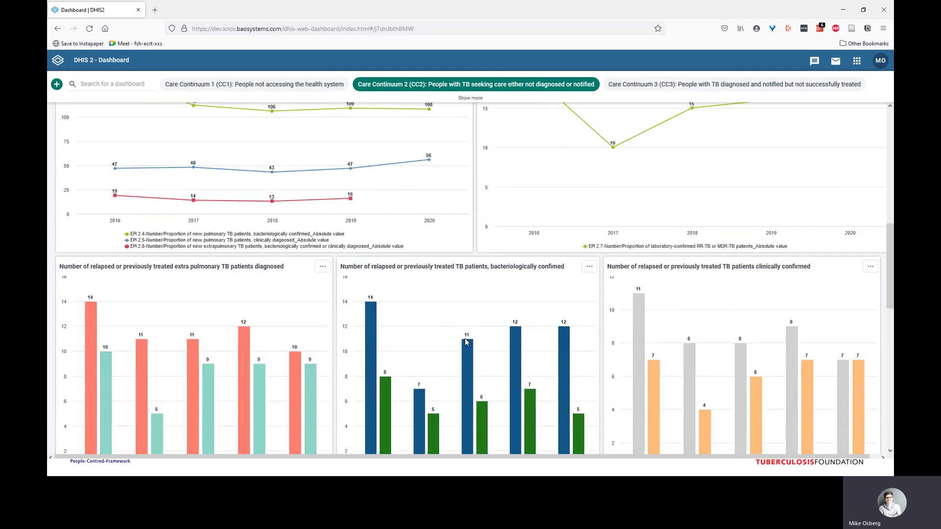
pyautogui.moveTo(466, 358)
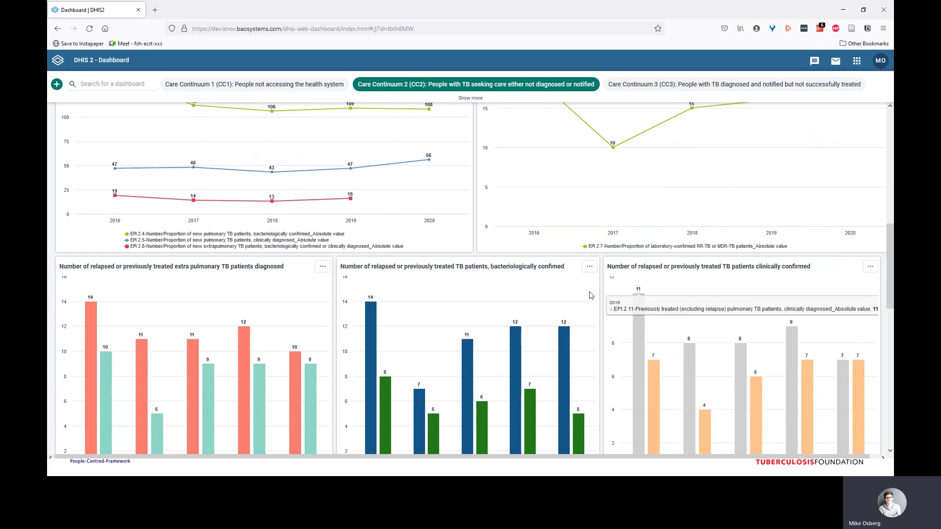
pyautogui.scroll(-8, 591, 296)
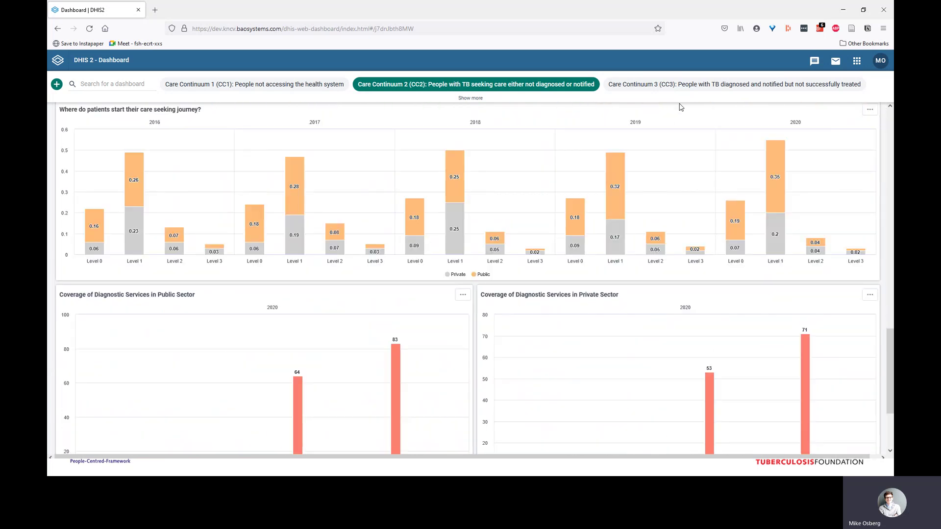
# - Expand the full list of dashboards, collapse it again, and return to the beginning of the Care Continuum 2 dashboard
pyautogui.click(481, 99)
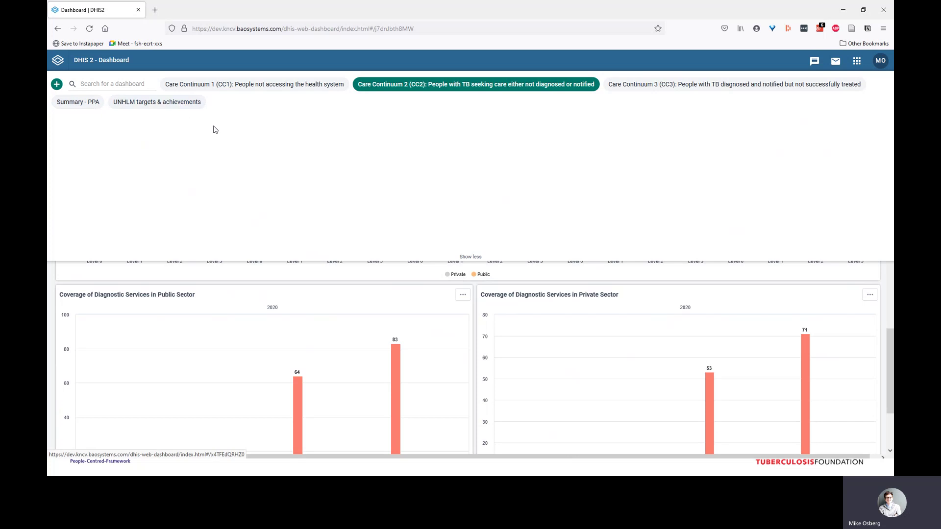
pyautogui.click(473, 257)
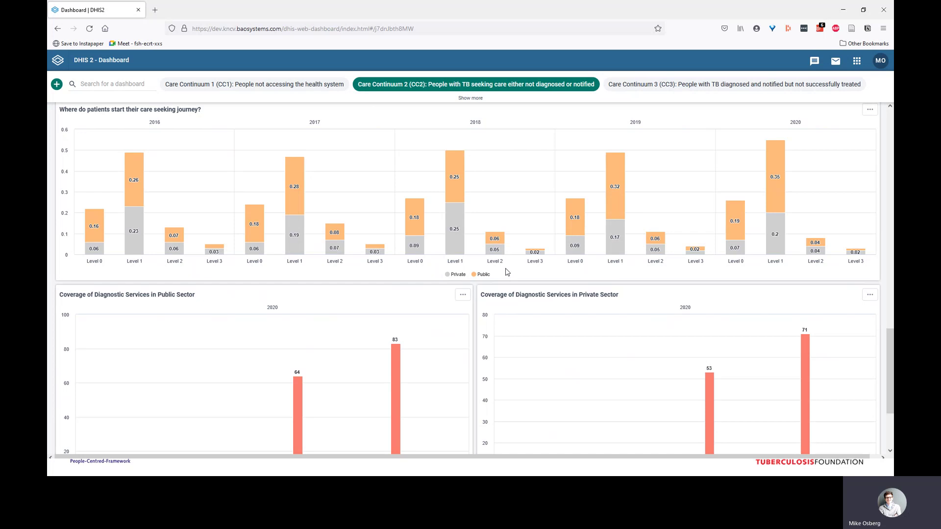
pyautogui.scroll(6, 507, 272)
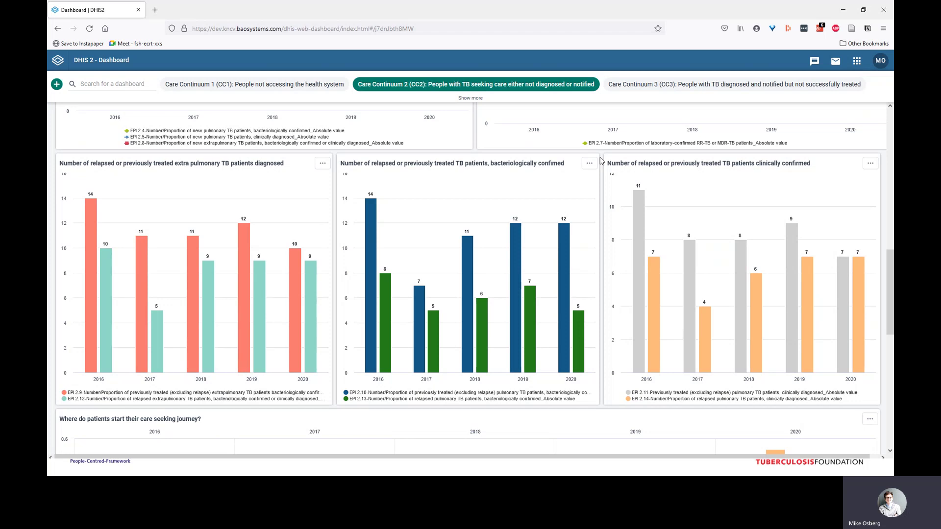
pyautogui.scroll(10, 601, 161)
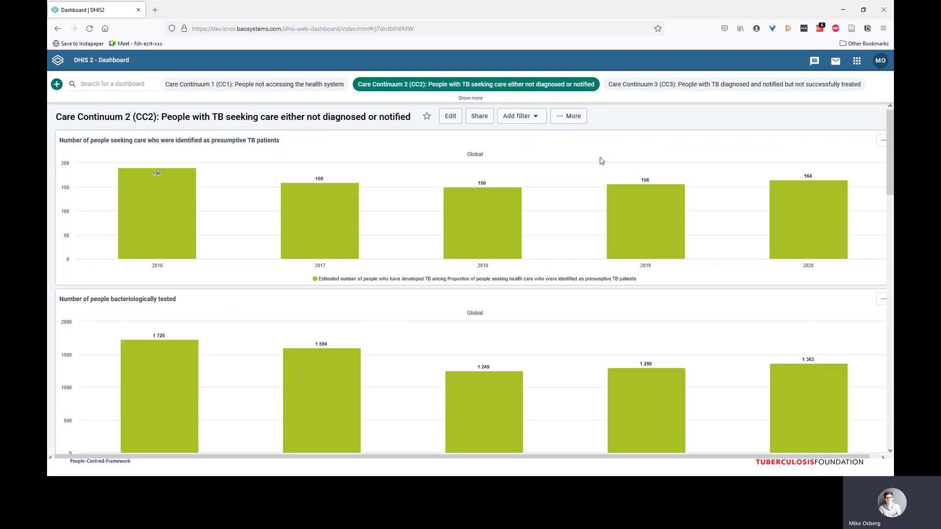
# - Reopen the Care Continuum 1 dashboard and show interpretations and details for the "Number of people screened for TB in the general population" chart
pyautogui.click(297, 89)
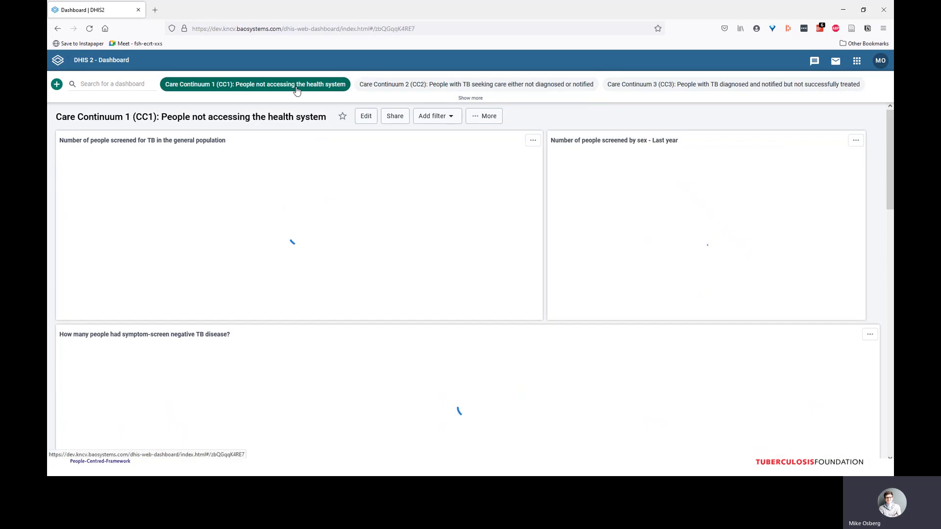
pyautogui.click(532, 141)
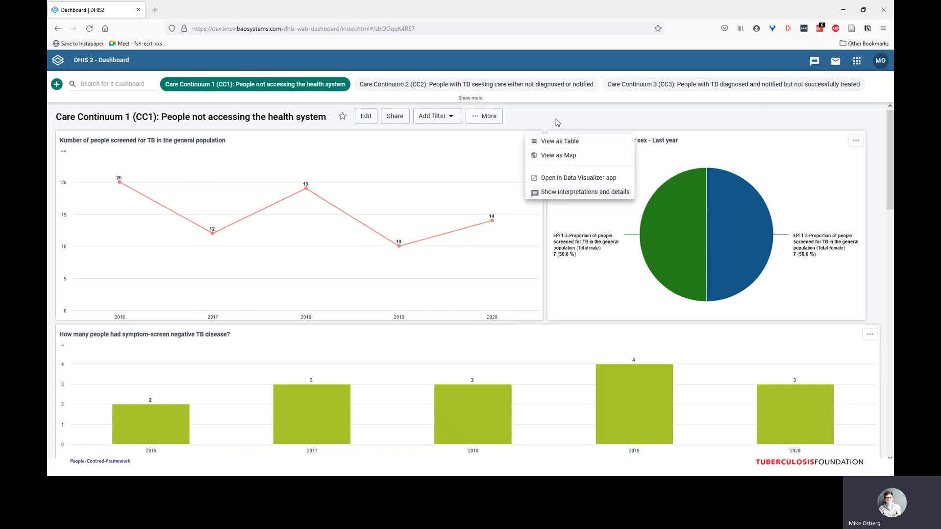
pyautogui.press('Escape')
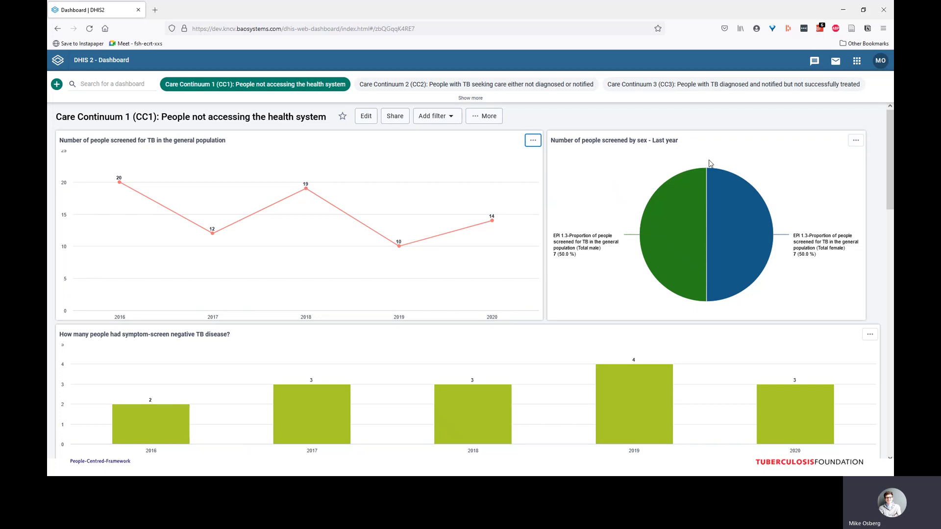
pyautogui.click(533, 141)
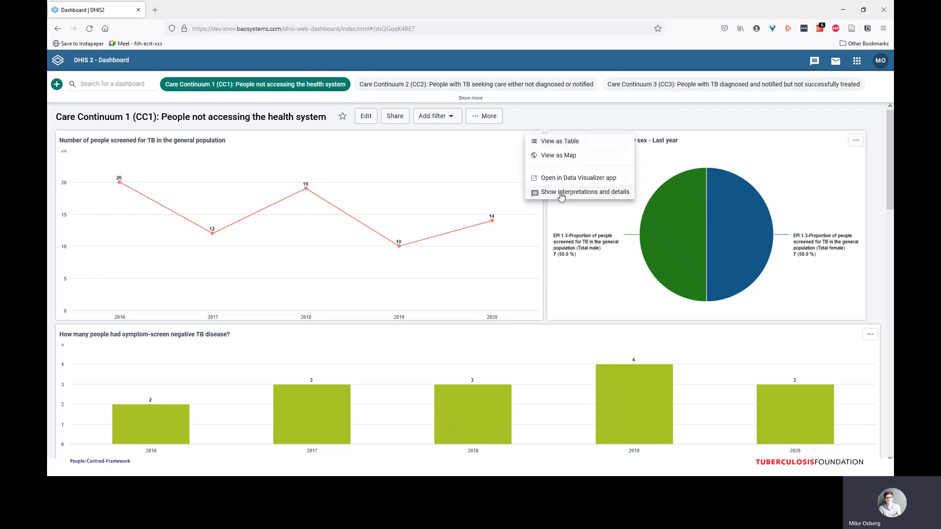
pyautogui.click(561, 193)
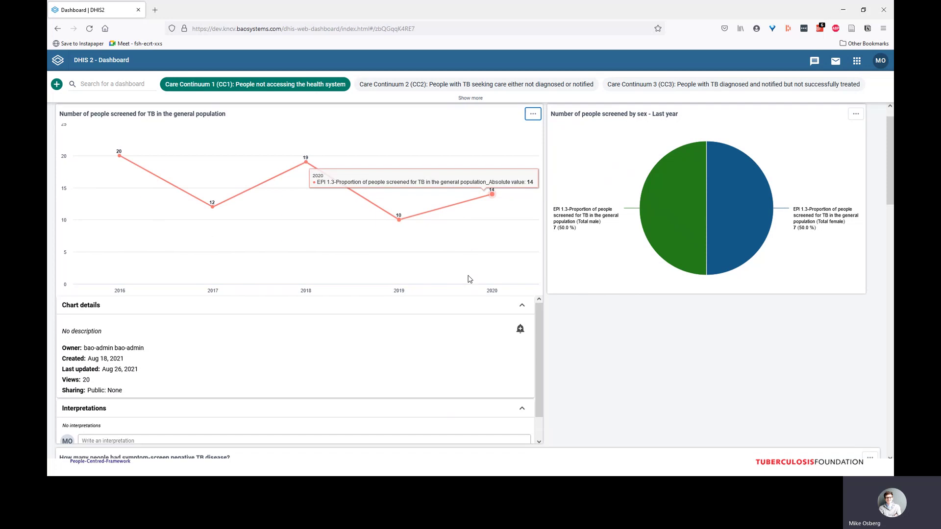
# - Examine the chart details and the field for writing an interpretation beneath the general population screening chart
pyautogui.scroll(-5, 490, 215)
pyautogui.scroll(-1, 536, 240)
pyautogui.scroll(-1, 536, 241)
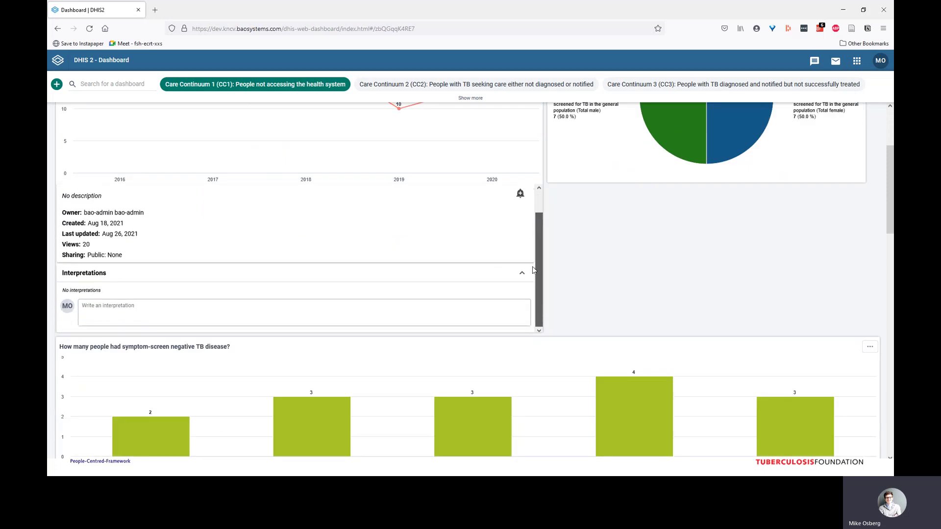
pyautogui.click(88, 313)
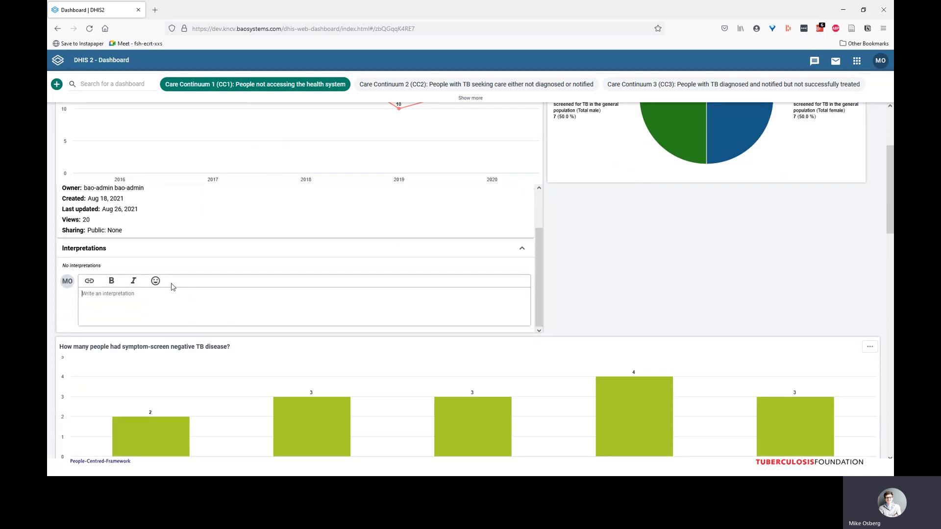
pyautogui.scroll(2, 542, 212)
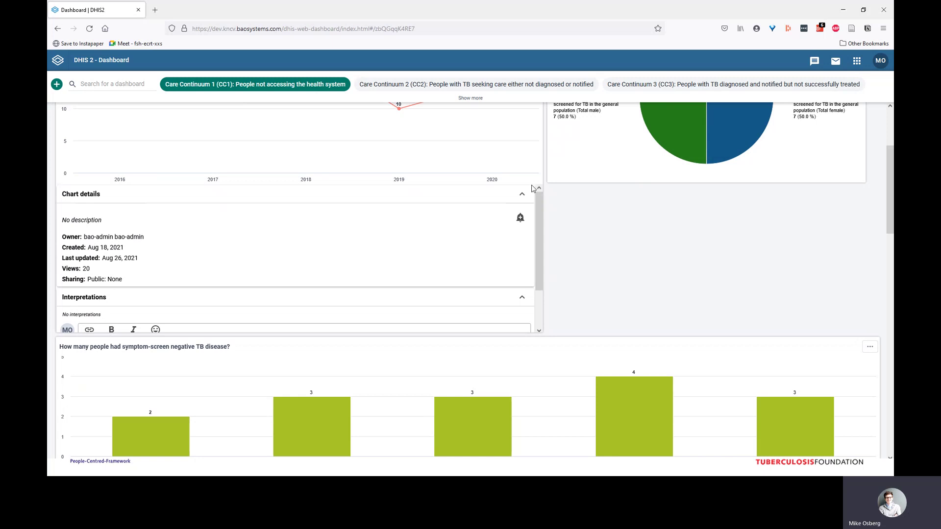
pyautogui.scroll(3, 196, 186)
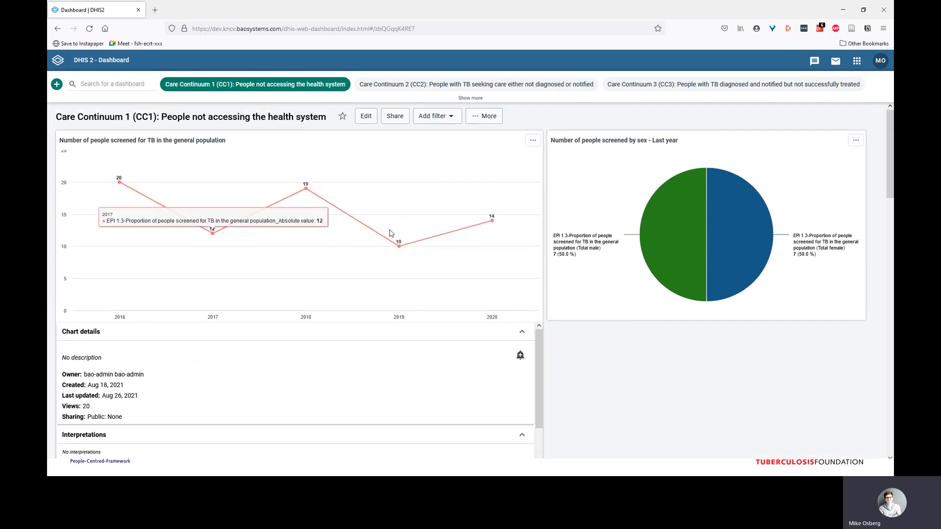
pyautogui.scroll(-2, 553, 343)
pyautogui.scroll(-2, 541, 282)
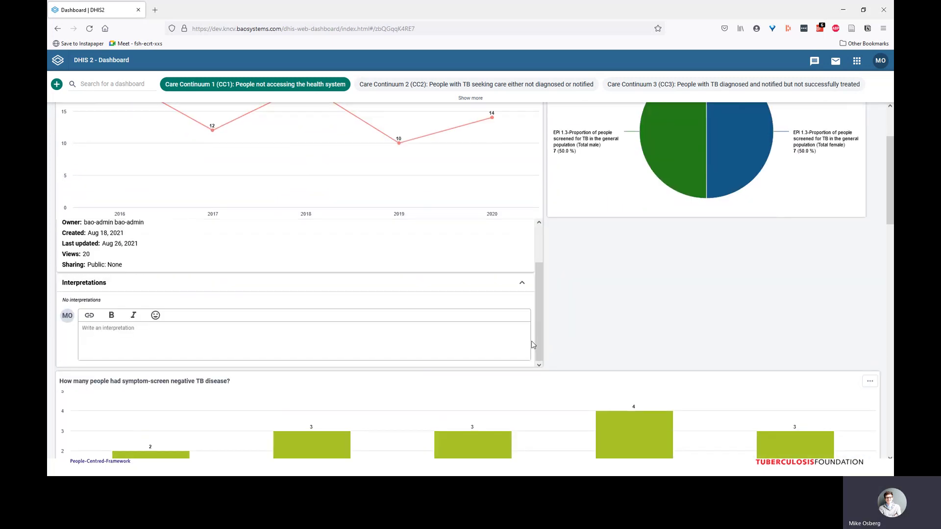
# - Draft the interpretation "It looks like screening is going down over the last 5 years." for the chart and discard it
pyautogui.click(500, 344)
pyautogui.write('It lo')
pyautogui.press('BackSpace')
pyautogui.write('oks like screening is going down over the last ')
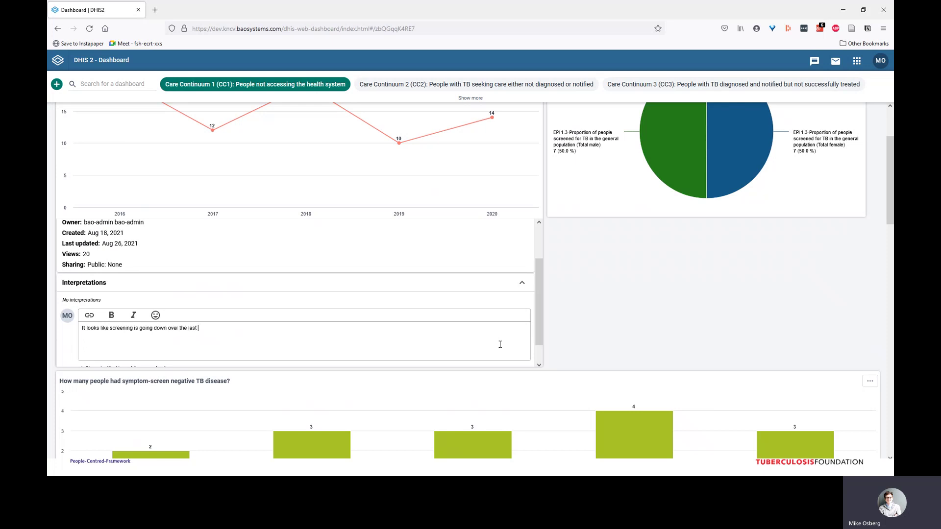
pyautogui.write('5 year.s')
pyautogui.scroll(-1, 539, 278)
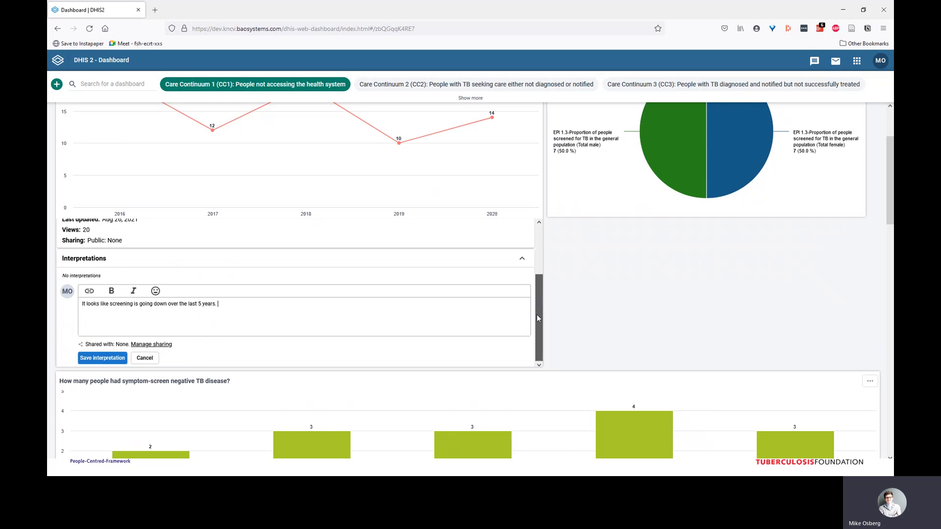
pyautogui.click(146, 359)
pyautogui.scroll(2, 536, 302)
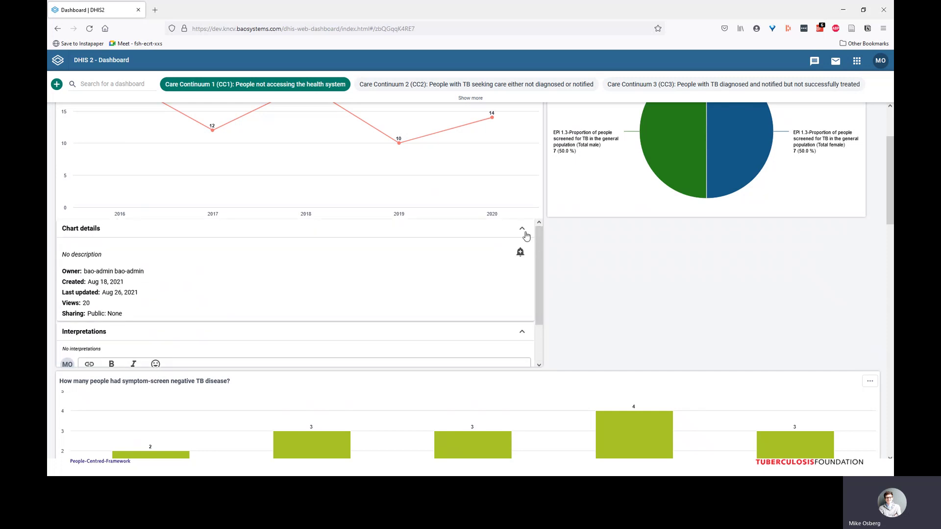
# - Collapse the Chart details and Interpretations sections, and hide them from the general population screening chart
pyautogui.click(521, 229)
pyautogui.scroll(2, 558, 268)
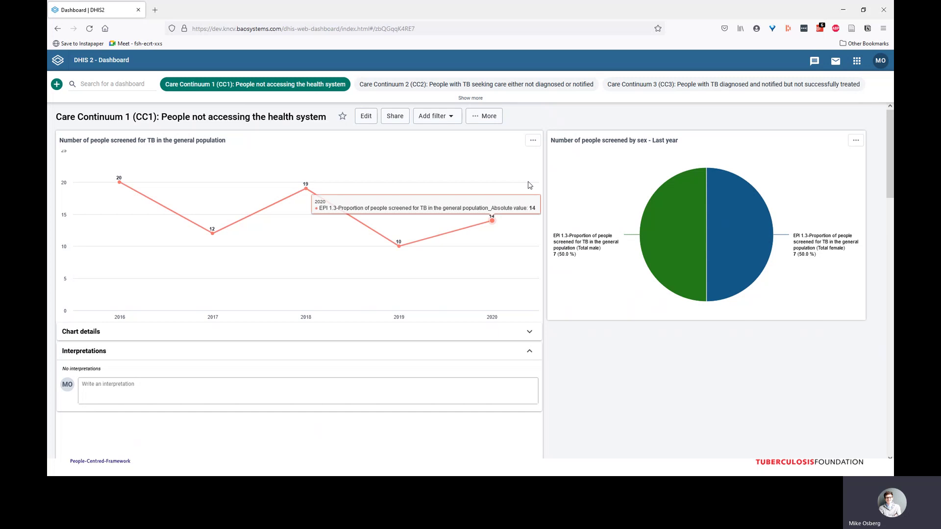
pyautogui.click(530, 352)
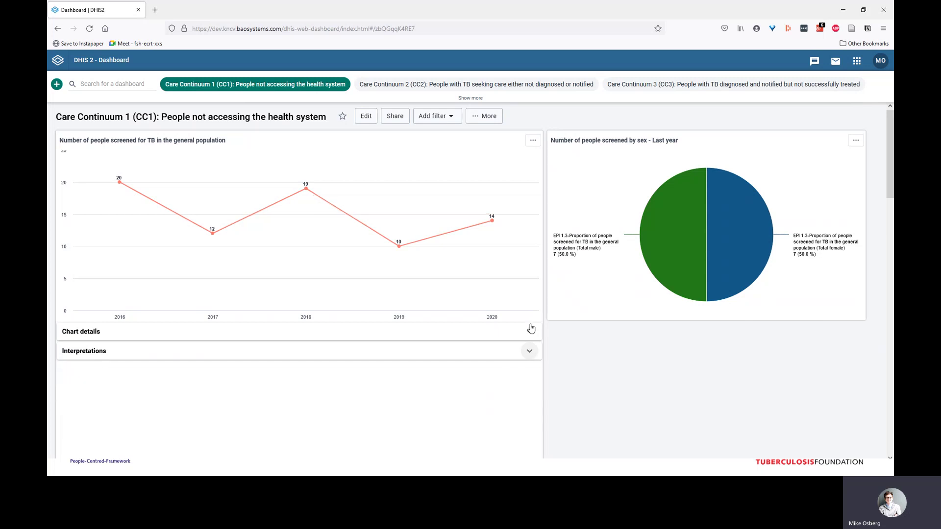
pyautogui.click(532, 140)
pyautogui.click(548, 192)
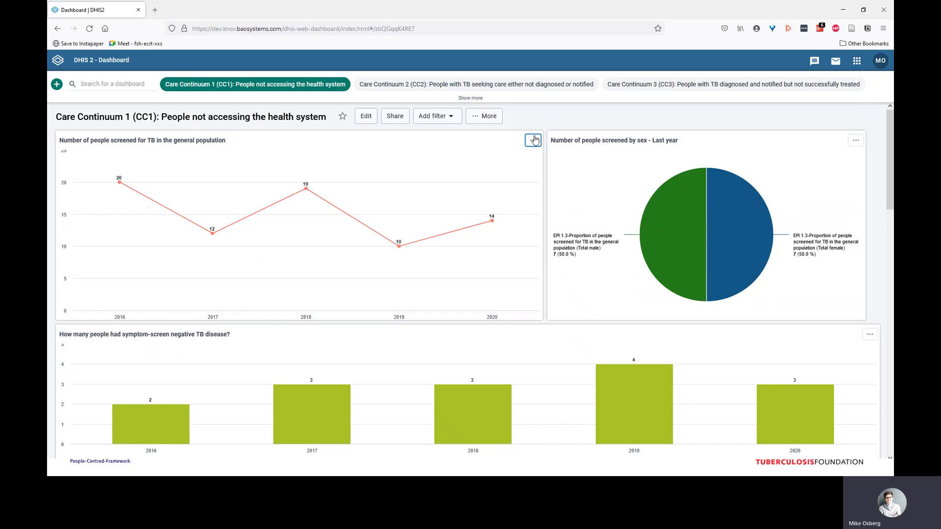
# - Open the general population screening chart in the Data Visualizer app and inspect its dimensions, period and plotted values
pyautogui.click(533, 140)
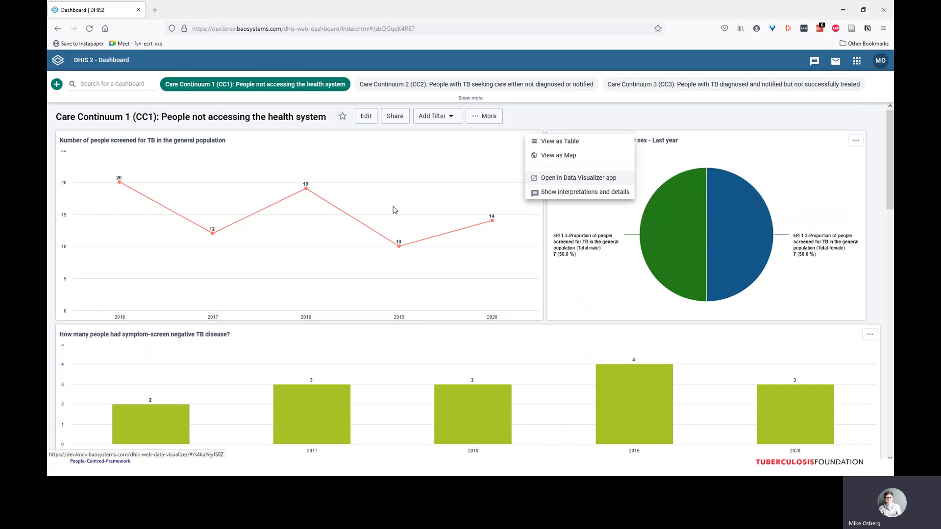
pyautogui.click(545, 180)
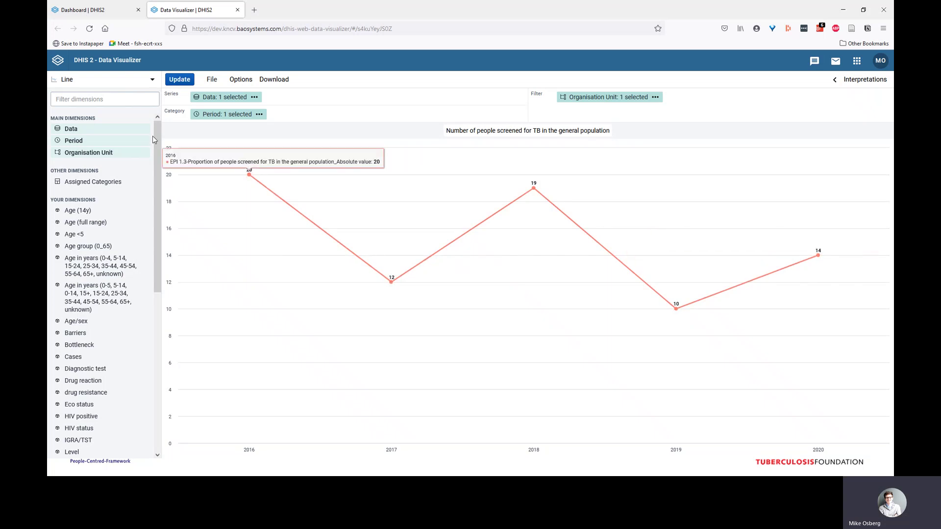
pyautogui.moveTo(156, 139); pyautogui.dragTo(174, 112)
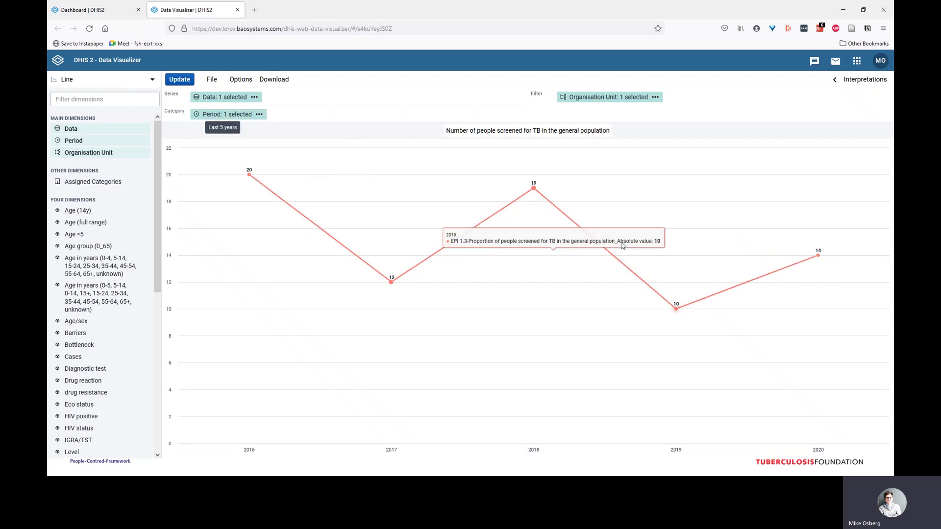
pyautogui.moveTo(545, 207)
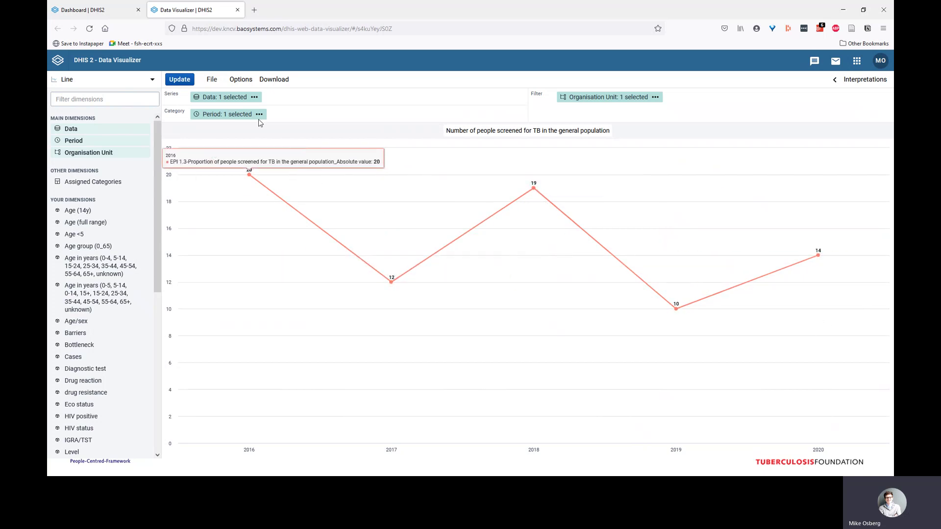
# - Change the visualization type of the chart to Column and update it
pyautogui.click(151, 84)
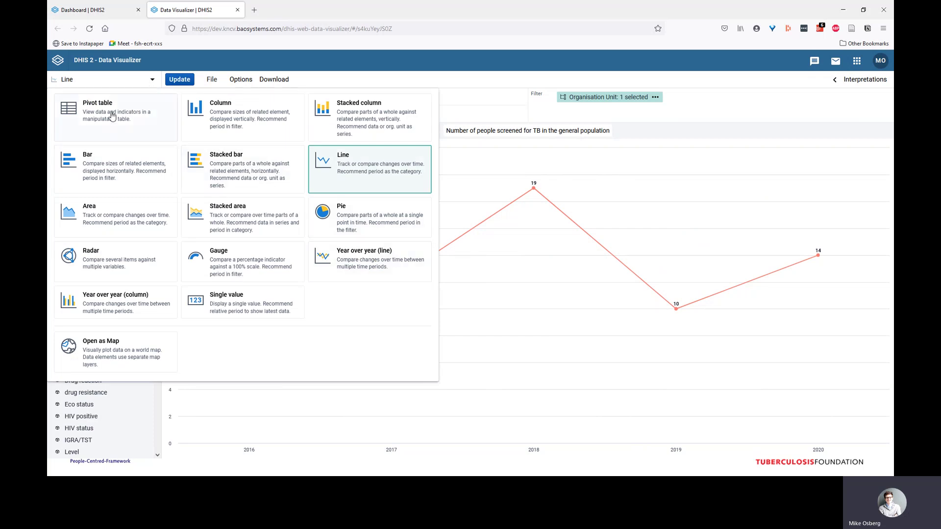
pyautogui.click(262, 116)
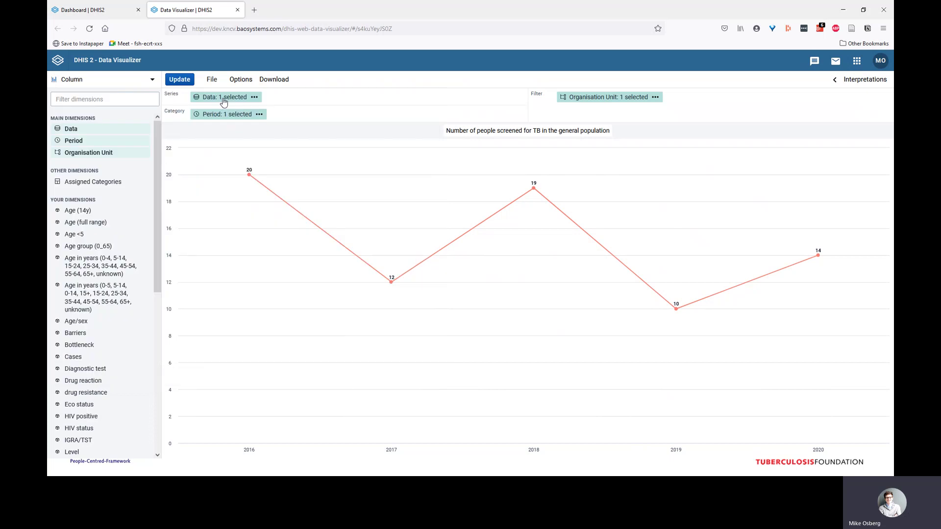
pyautogui.click(179, 80)
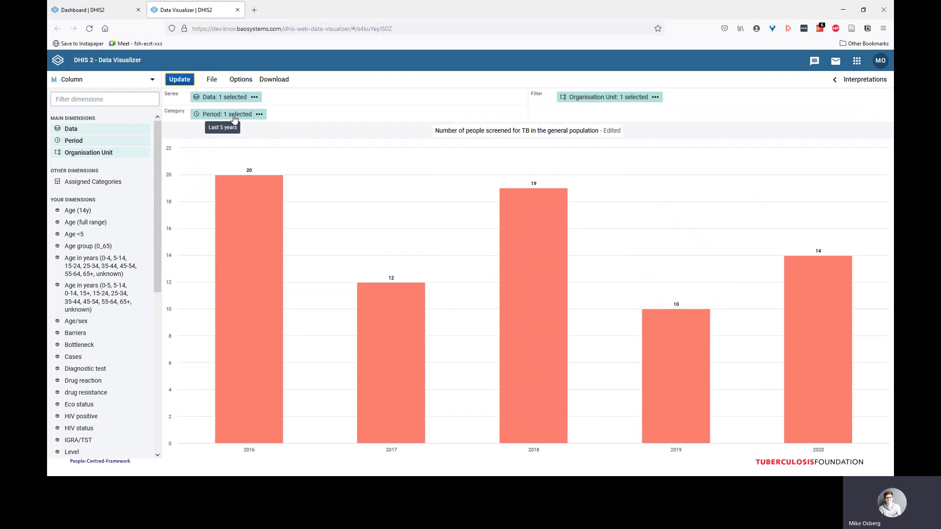
# - Save the column version of the general population screening chart, return to the dashboard, and refresh it
pyautogui.click(180, 80)
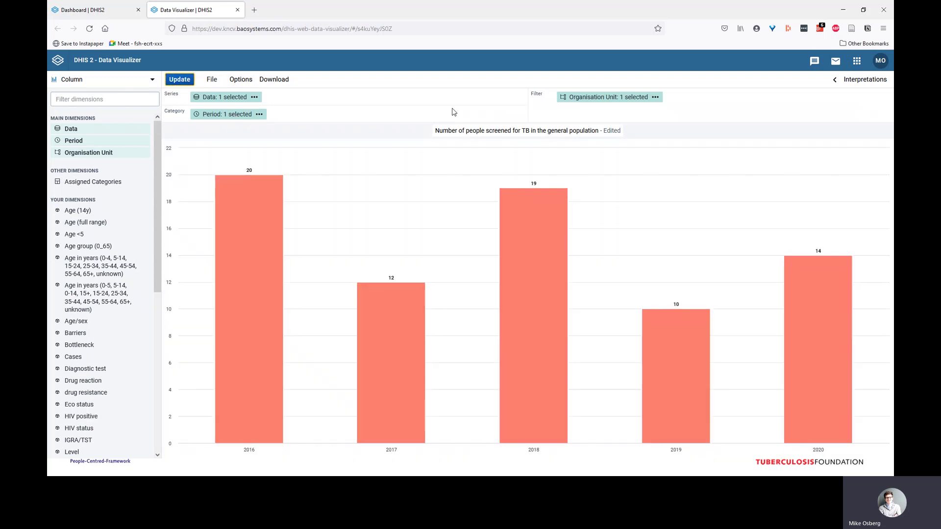
pyautogui.click(237, 10)
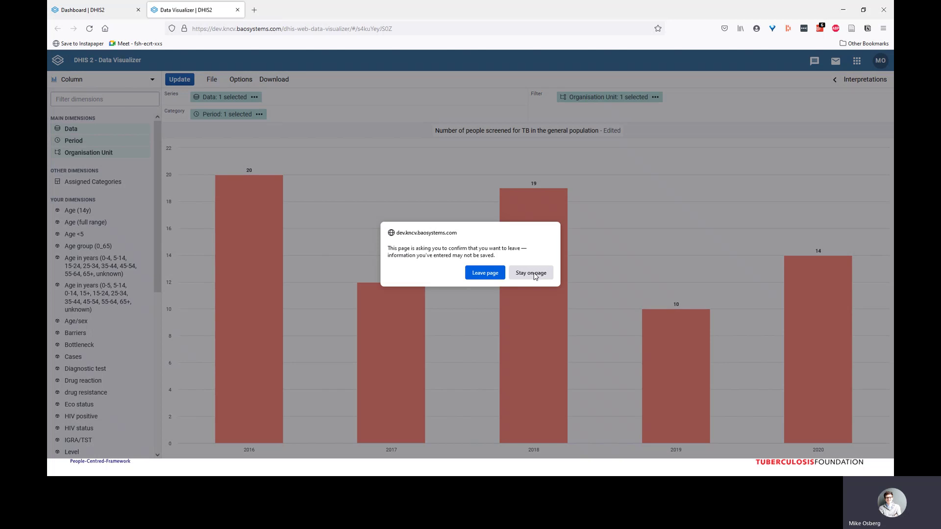
pyautogui.click(530, 273)
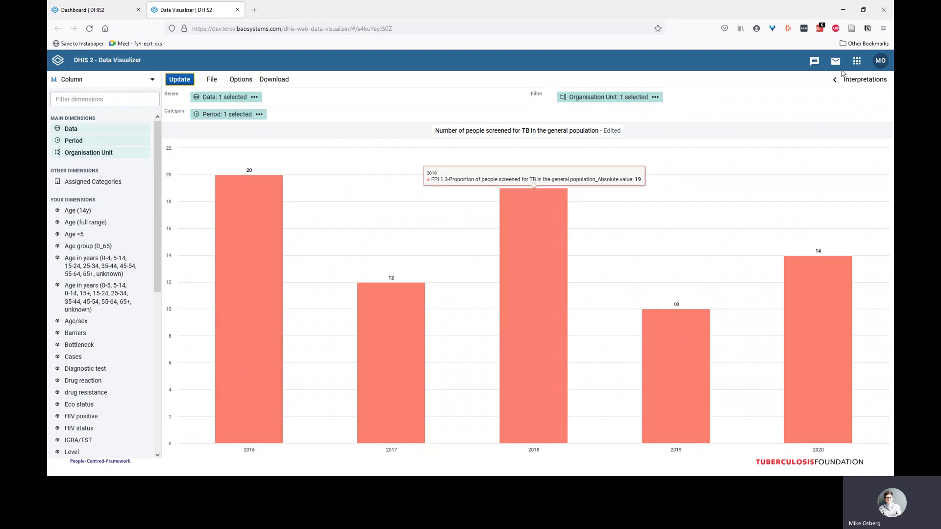
pyautogui.click(212, 80)
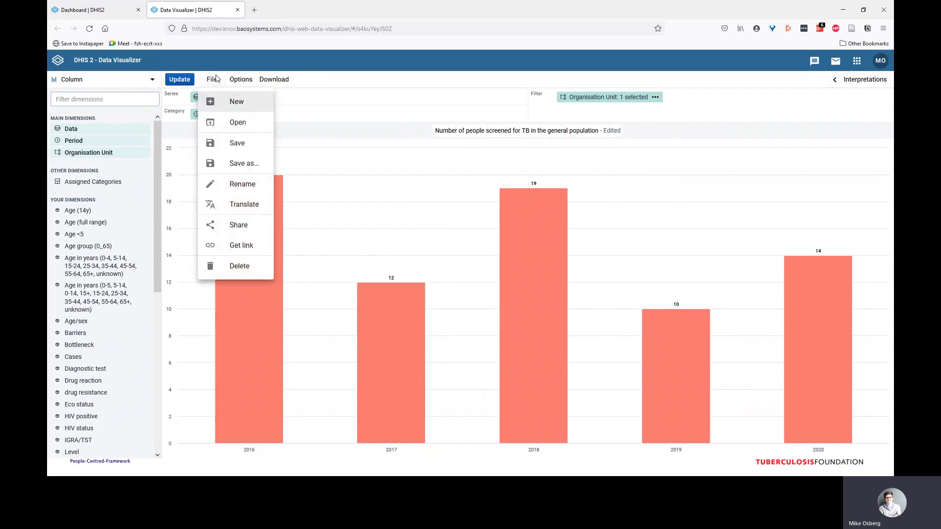
pyautogui.click(238, 142)
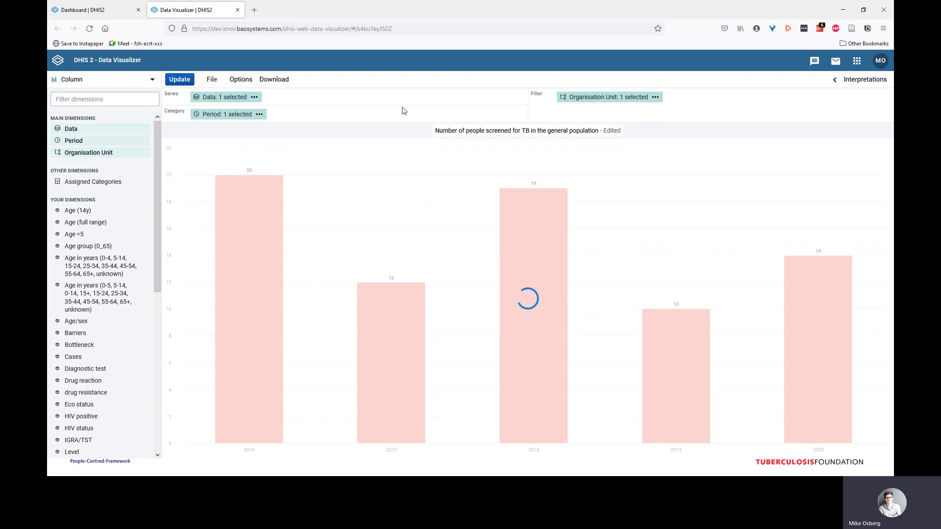
pyautogui.click(237, 9)
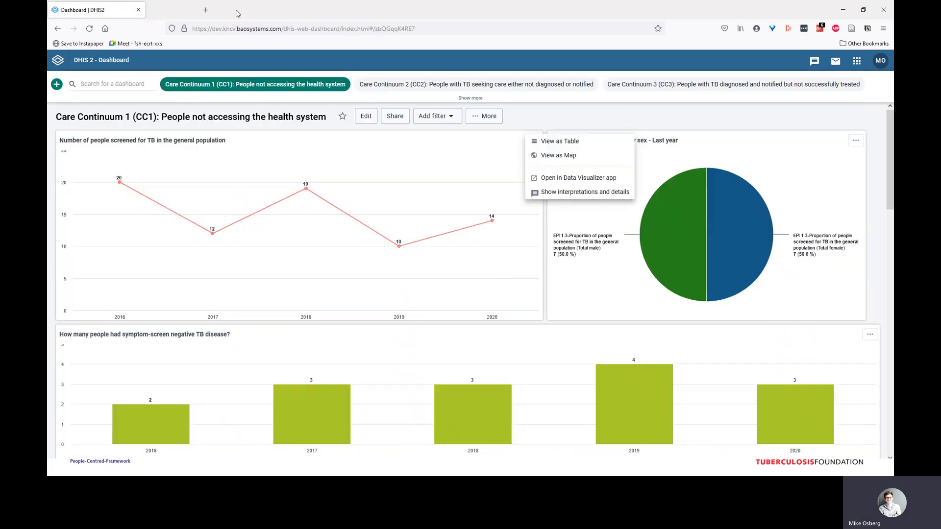
pyautogui.click(89, 28)
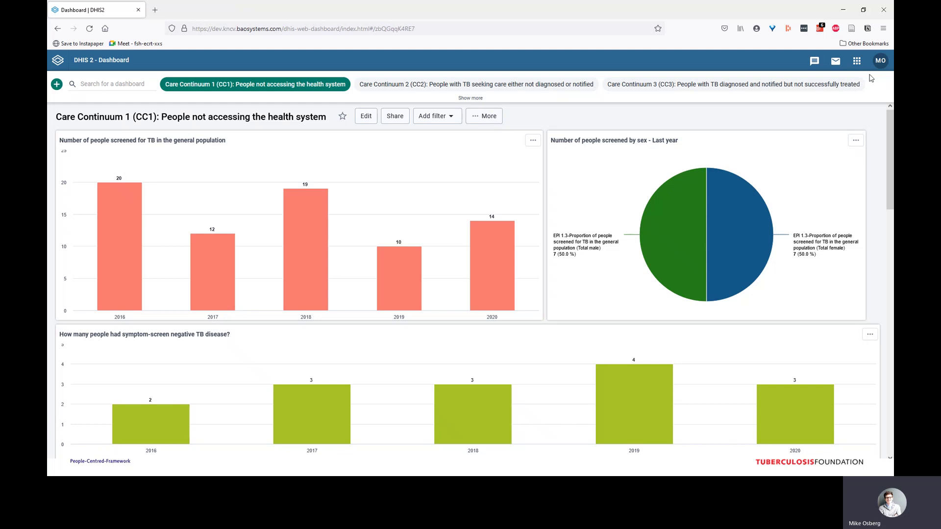
# - Open the Data Visualizer app with a blank visualization in a separate browser tab
pyautogui.click(857, 63)
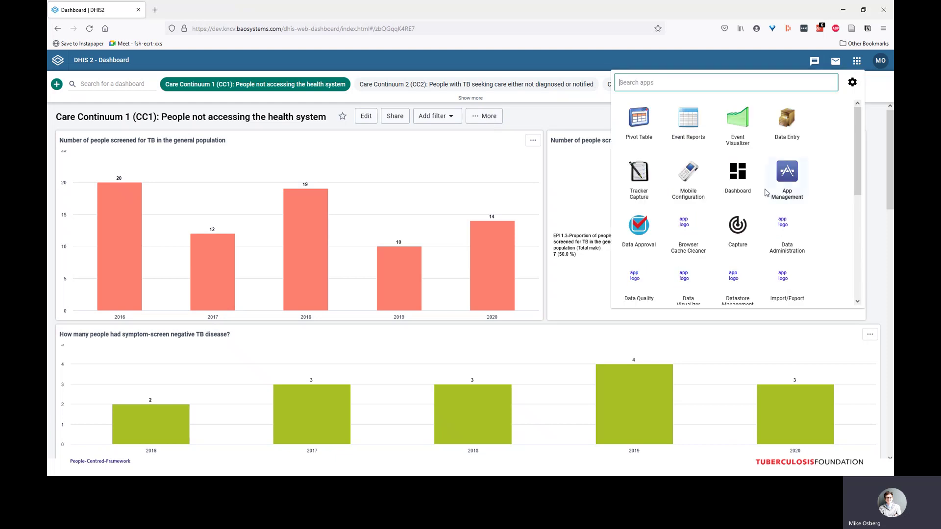
pyautogui.rightClick(692, 286)
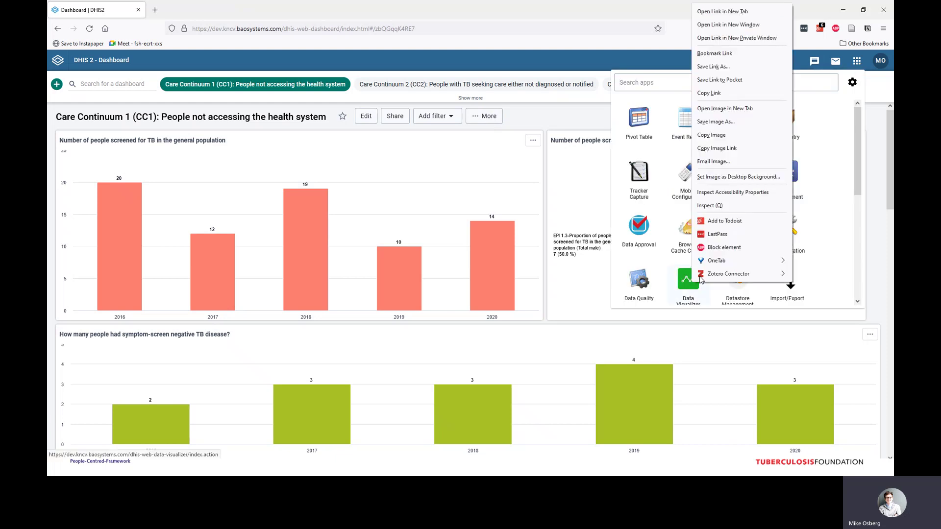
pyautogui.click(744, 13)
pyautogui.click(205, 16)
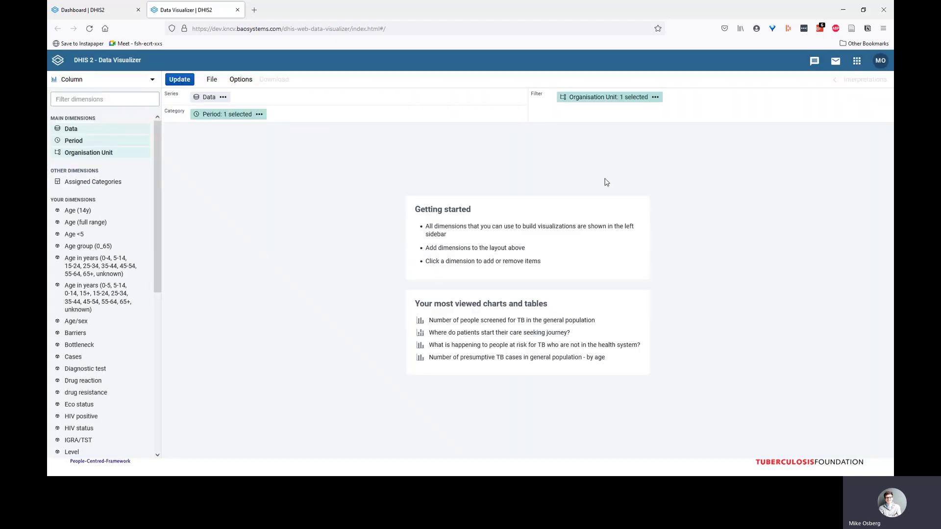
# - Open the Data dimension's selection and list the indicators in the PCF indicators group
pyautogui.click(69, 130)
pyautogui.click(467, 134)
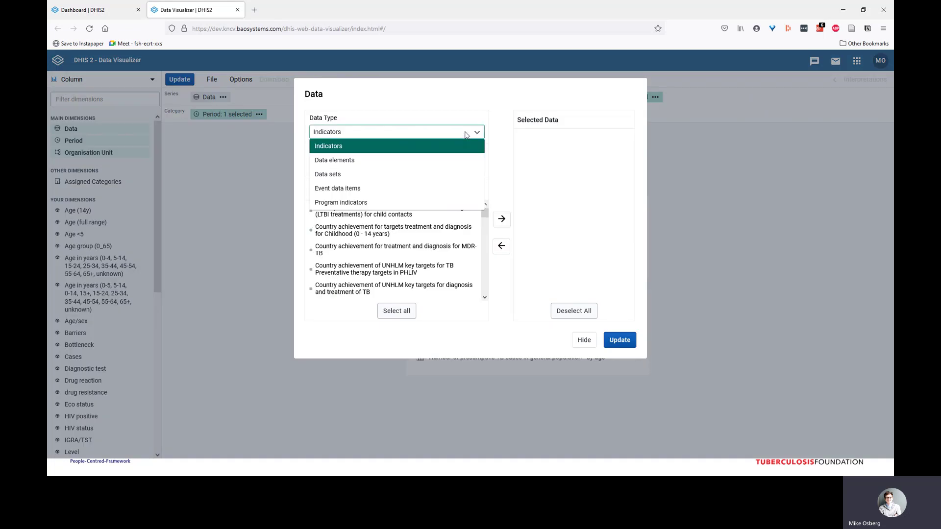
pyautogui.click(467, 134)
pyautogui.click(451, 167)
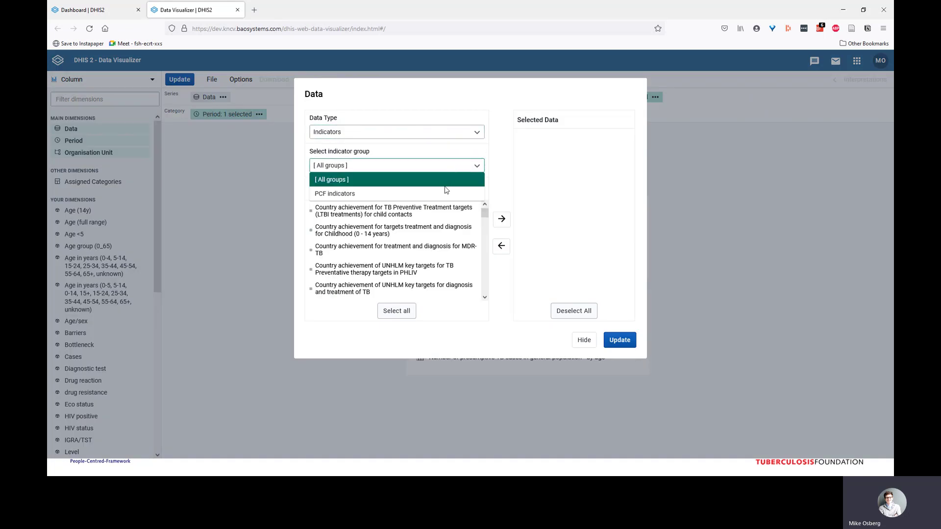
pyautogui.click(443, 189)
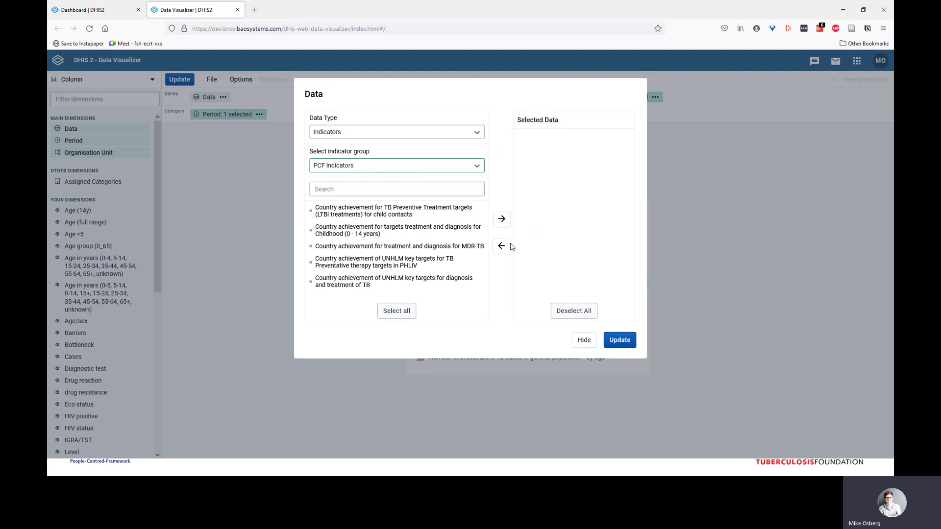
# - Browse the full list of data elements for the Data dimension, and close Data Visualizer to return to the dashboard
pyautogui.click(424, 132)
pyautogui.click(416, 164)
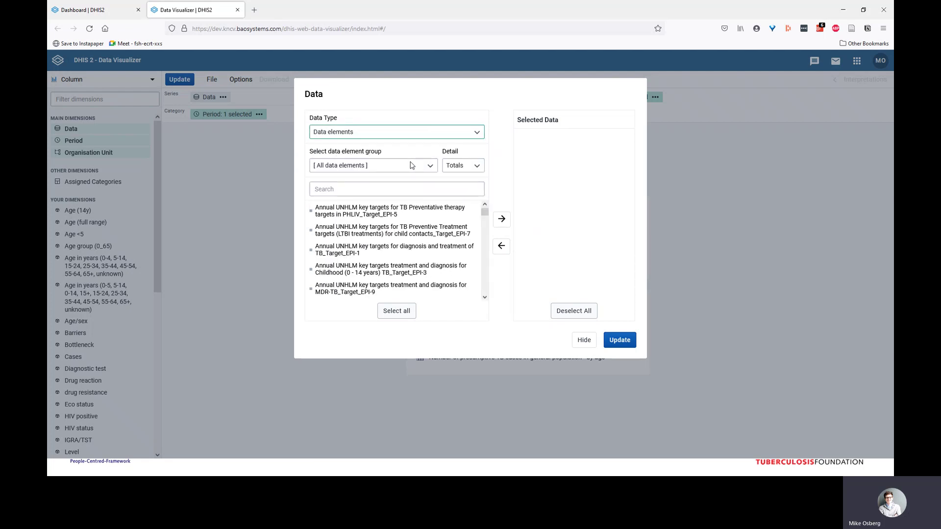
pyautogui.moveTo(486, 223); pyautogui.dragTo(488, 299)
pyautogui.scroll(-10, 487, 299)
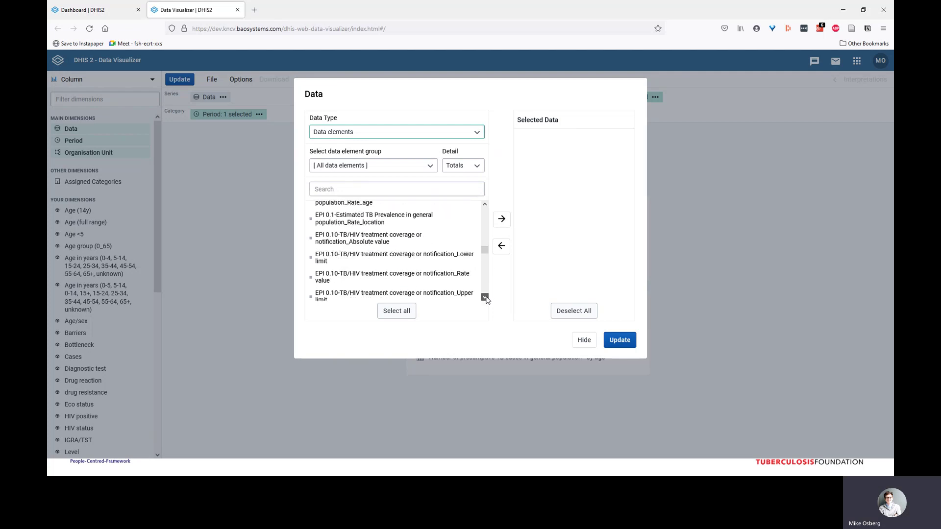
pyautogui.scroll(-8, 486, 299)
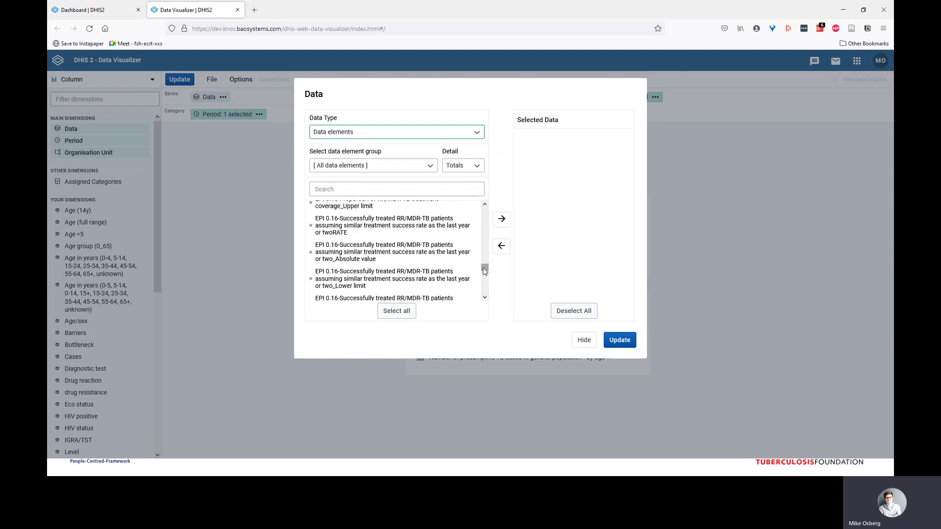
pyautogui.moveTo(484, 271); pyautogui.dragTo(487, 279)
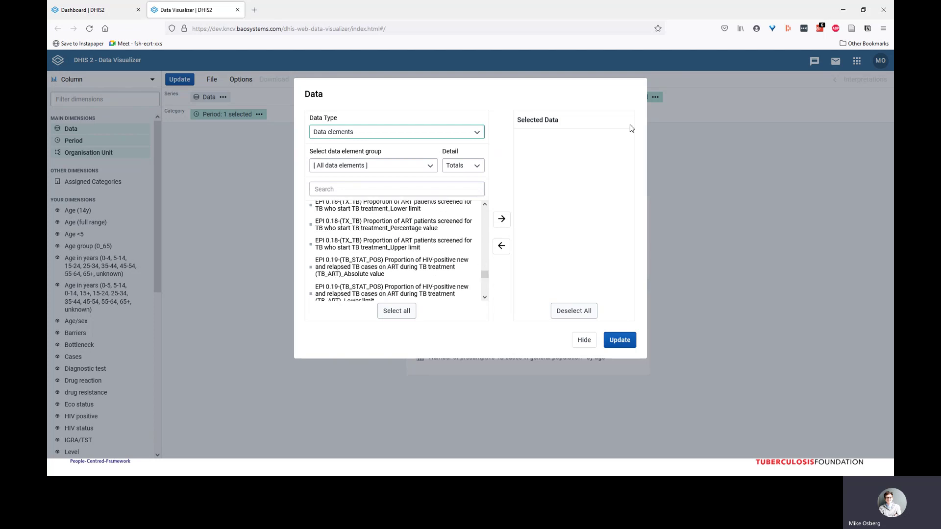
pyautogui.click(724, 96)
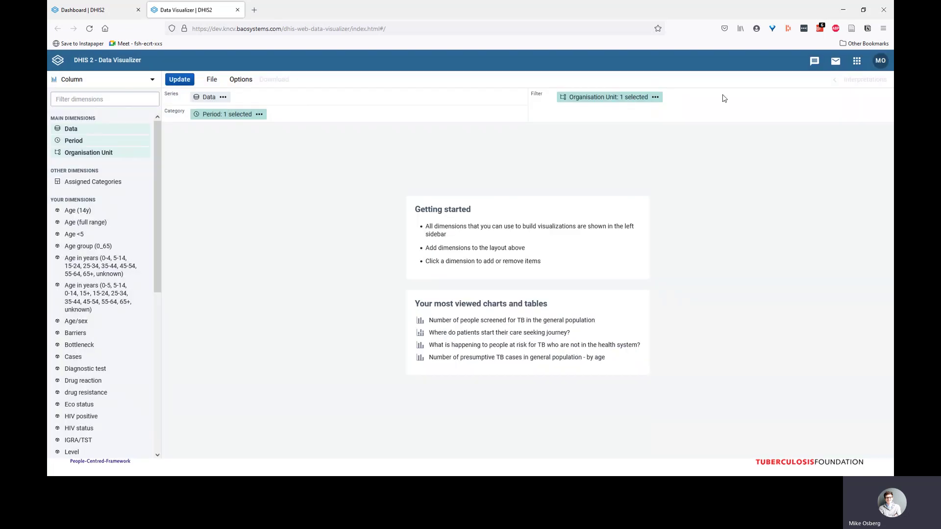
pyautogui.click(237, 12)
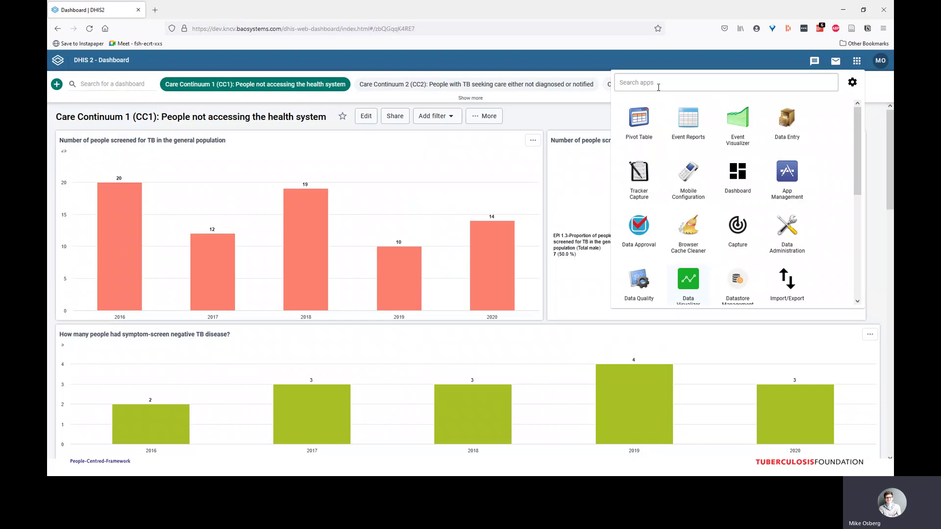
pyautogui.click(527, 113)
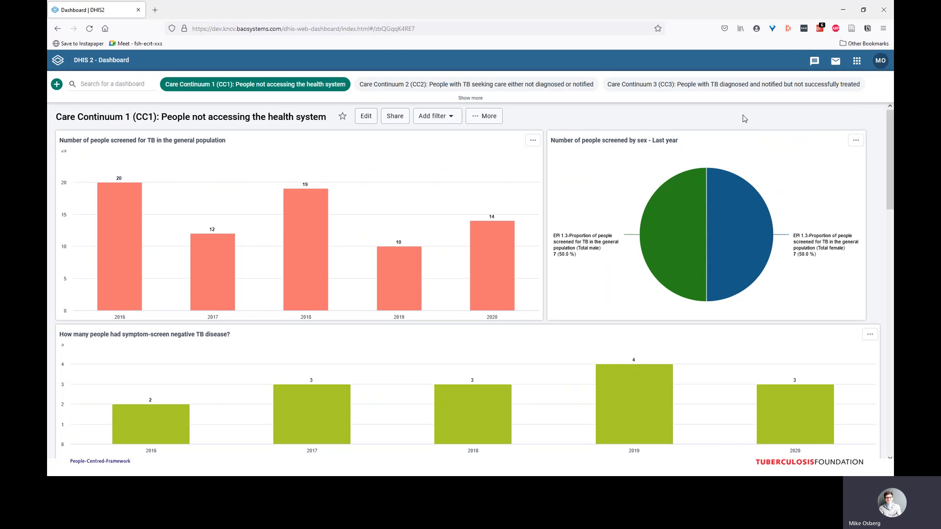
# - Check the 2016 bar's value in the general population screening chart
pyautogui.click(855, 67)
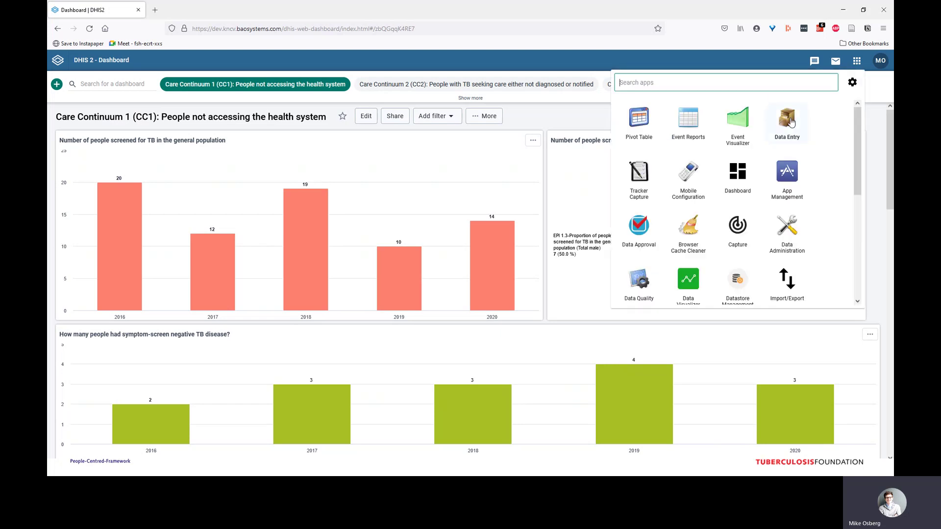
pyautogui.click(557, 120)
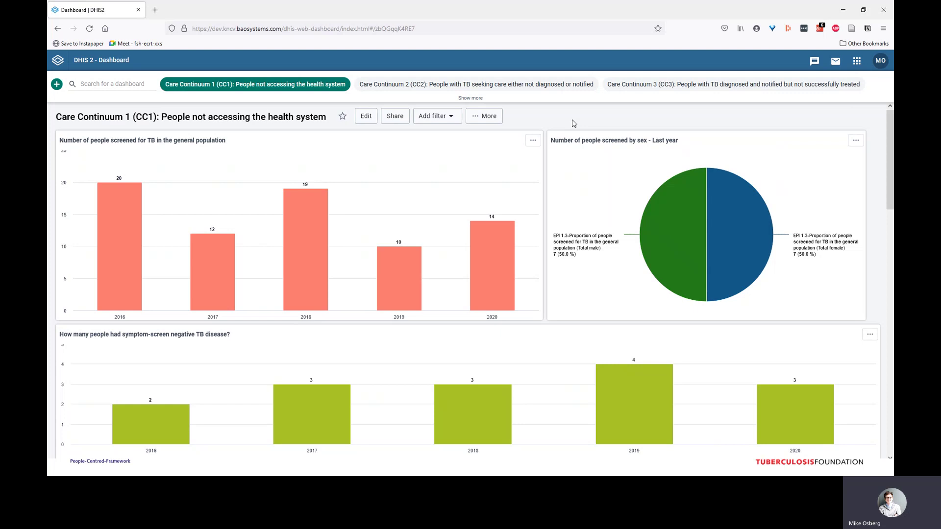
pyautogui.moveTo(113, 189)
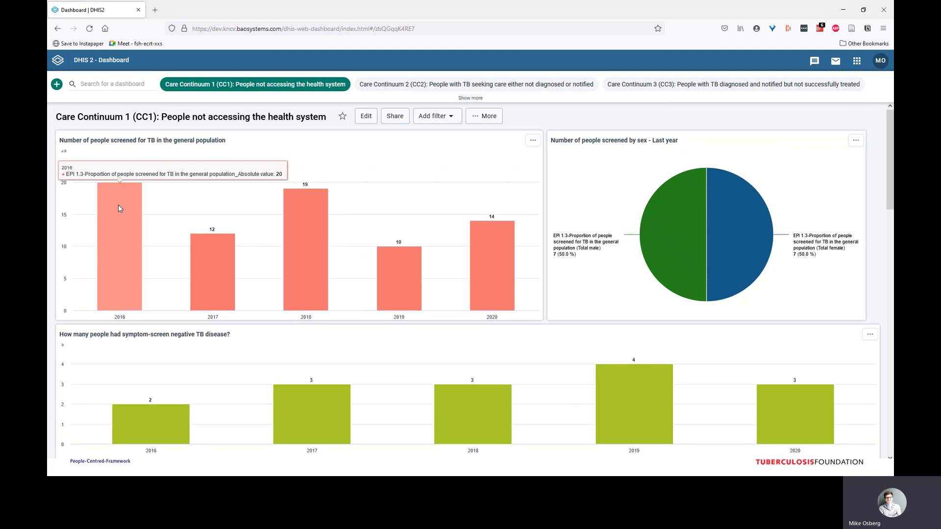
# - Open the Data Entry app and load the "People not accessing the health system" data set for Global, period 2016
pyautogui.click(855, 61)
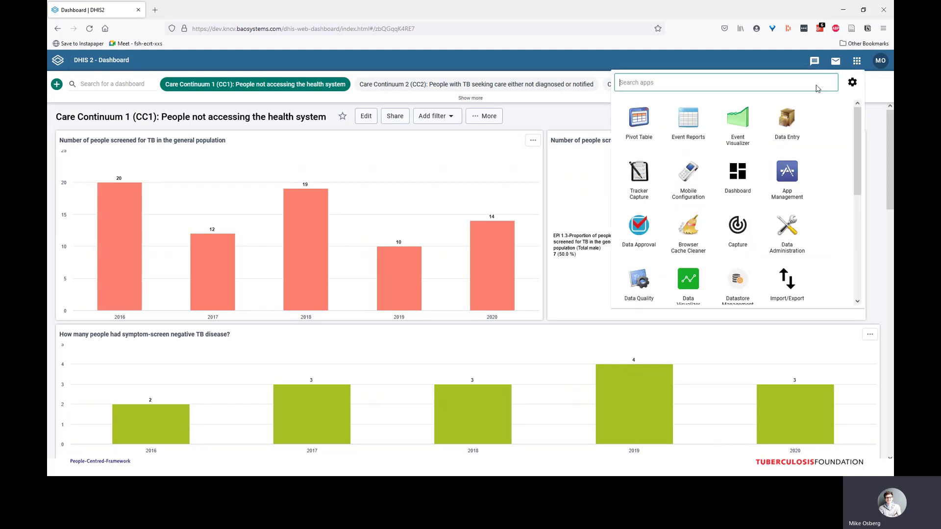
pyautogui.click(786, 129)
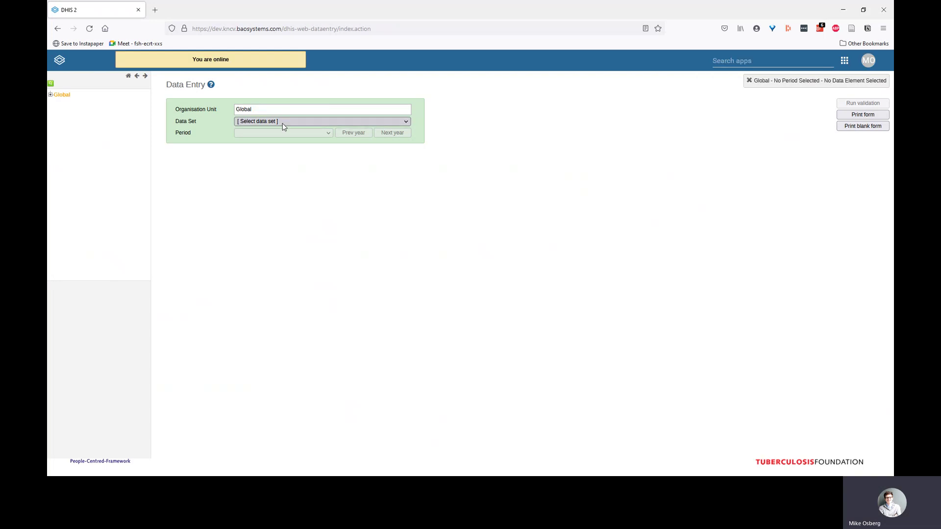
pyautogui.click(282, 123)
pyautogui.click(291, 152)
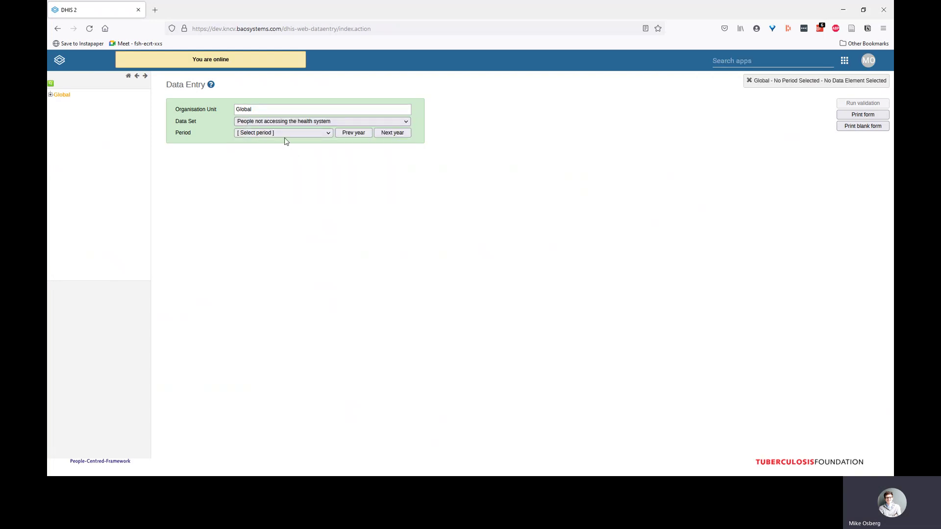
pyautogui.click(283, 137)
pyautogui.click(284, 192)
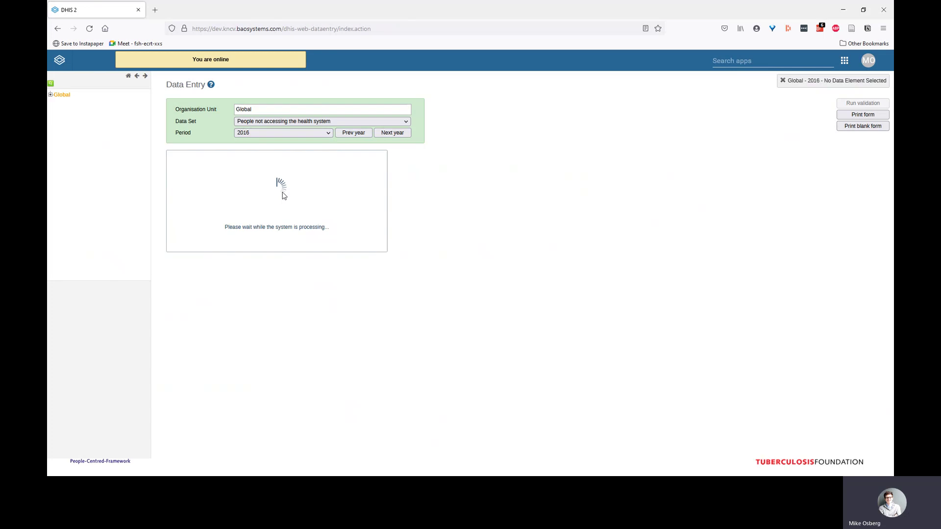
# - Set the Percentage Value of EPI 1.3, people screened for TB in the general population, to 16
pyautogui.click(194, 186)
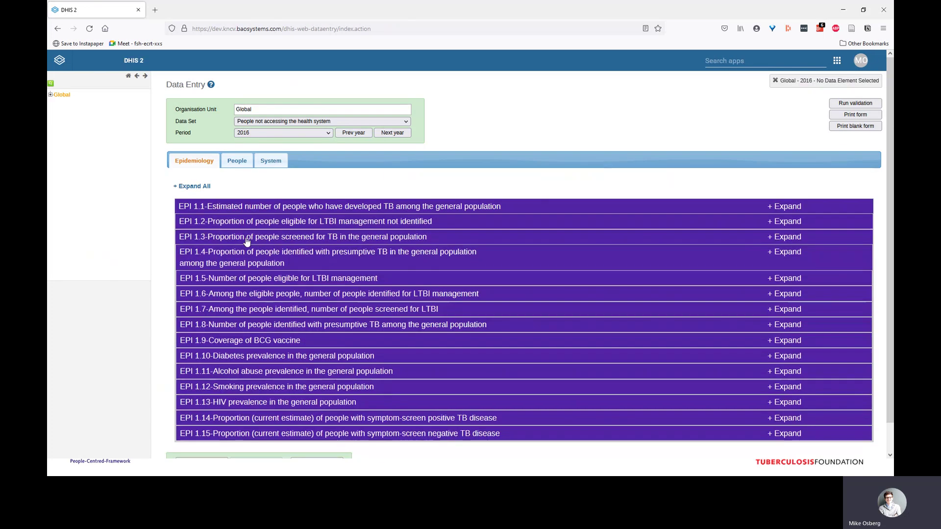
pyautogui.click(247, 239)
pyautogui.click(381, 285)
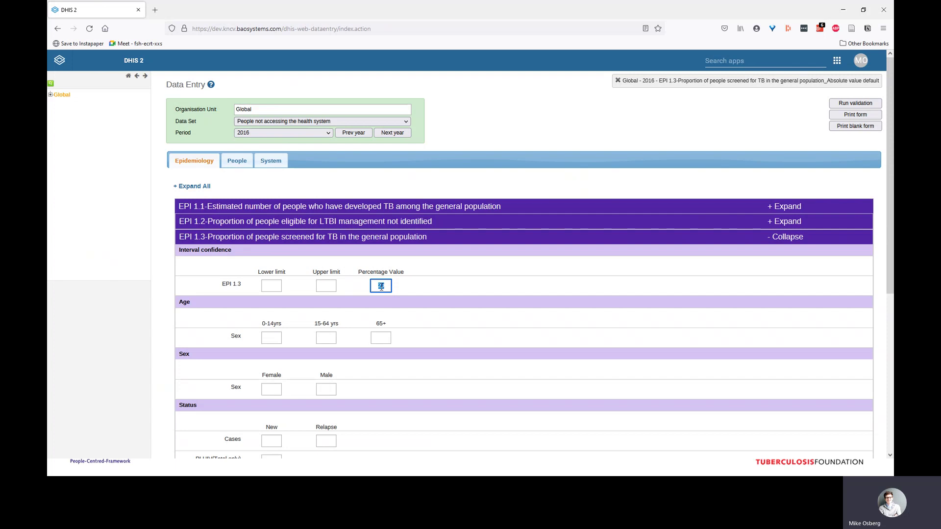
pyautogui.doubleClick(380, 287)
pyautogui.click(588, 126)
pyautogui.click(510, 187)
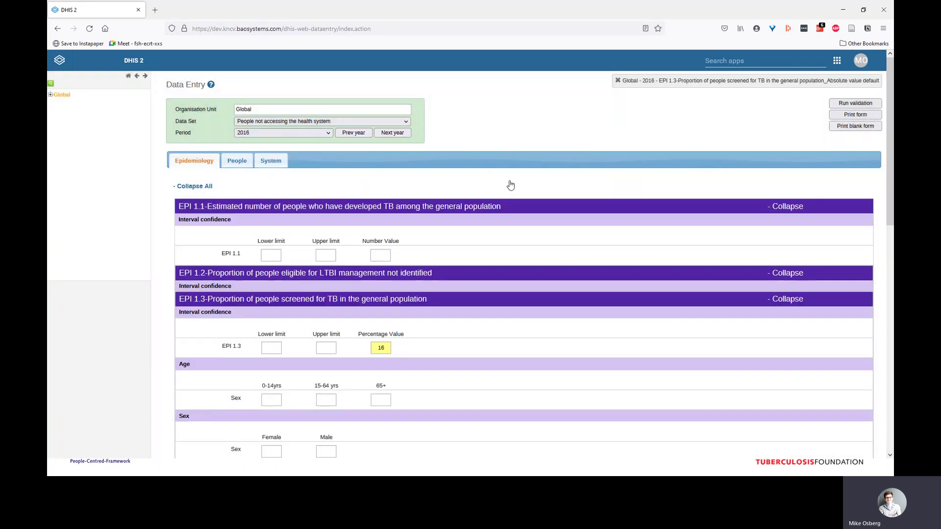
# - Collapse all indicator sections of the Epidemiology form, run validation on the form, and dismiss the validation result
pyautogui.click(470, 210)
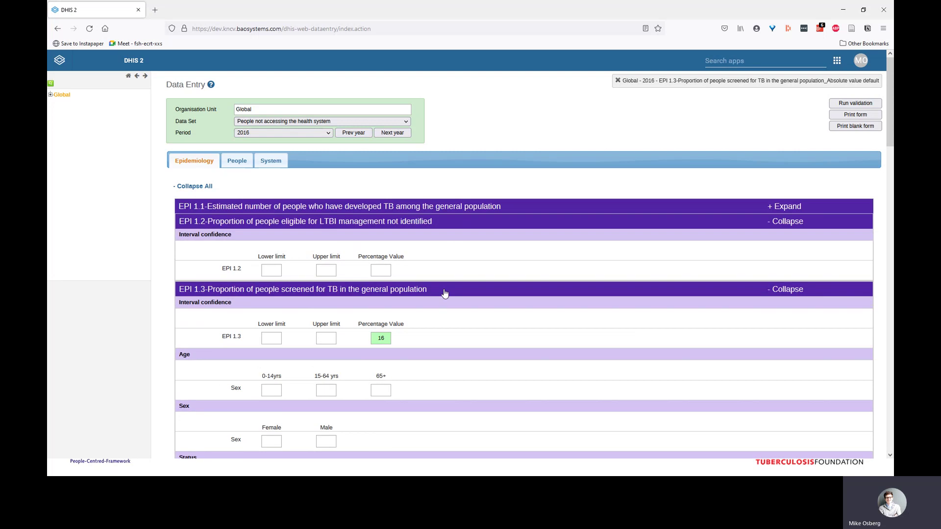
pyautogui.click(434, 229)
pyautogui.click(439, 238)
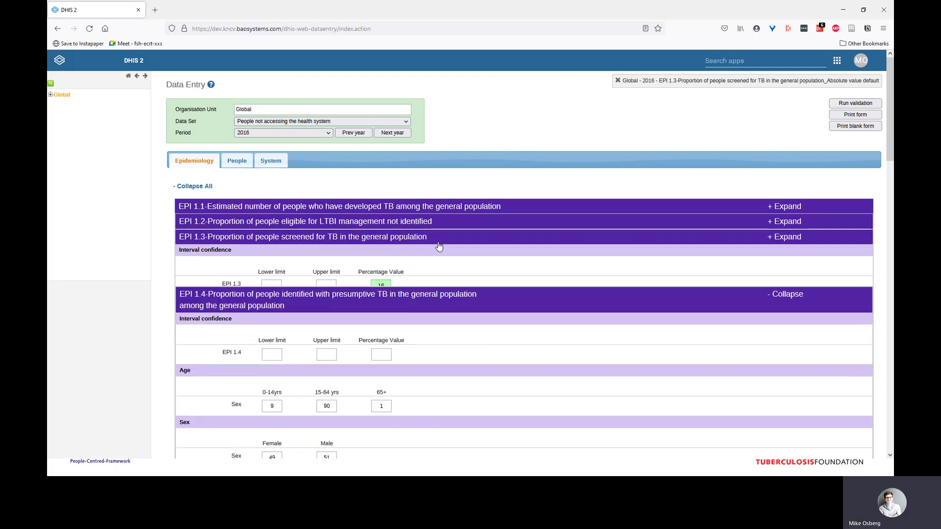
pyautogui.scroll(-1, 438, 245)
pyautogui.scroll(-10, 439, 246)
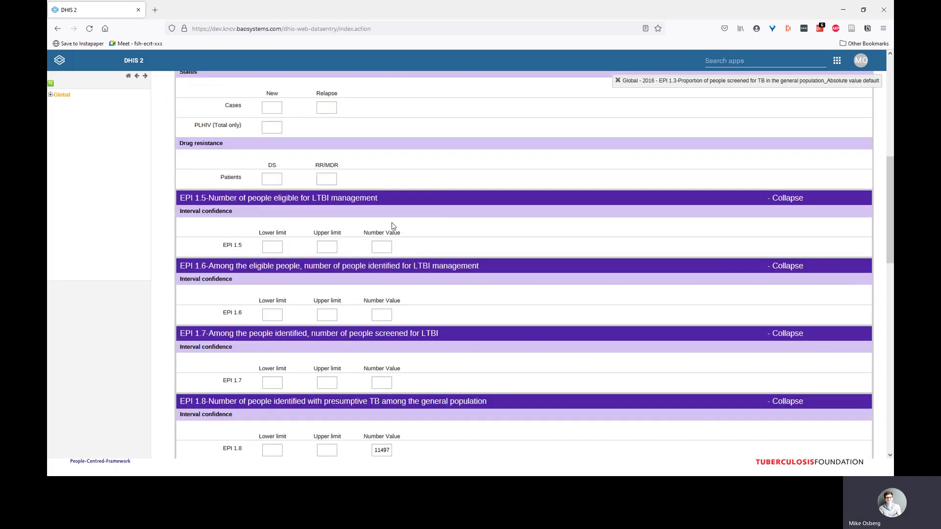
pyautogui.scroll(10, 392, 224)
pyautogui.click(202, 143)
pyautogui.click(319, 435)
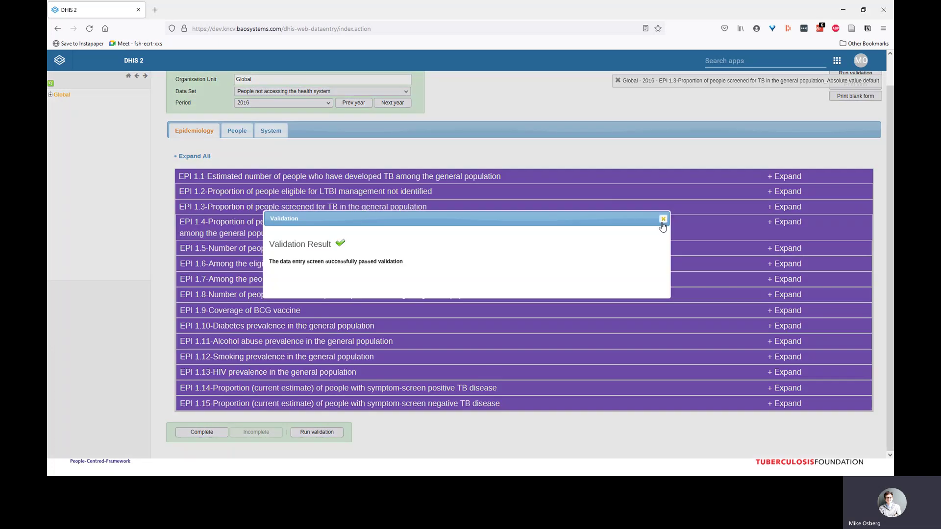
pyautogui.click(663, 219)
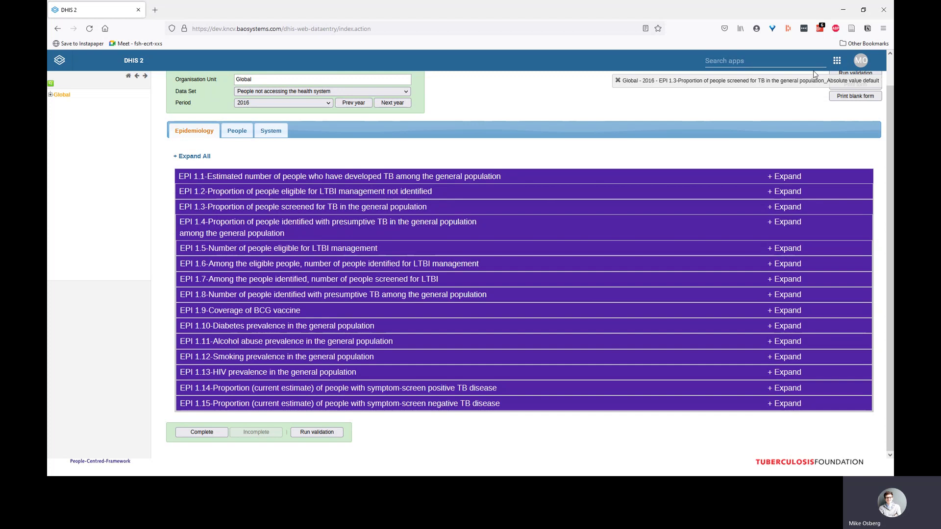
# - Open Analytics Tables in the Data Administration app and start the analytics tables export for all years, skipping nothing
pyautogui.click(837, 60)
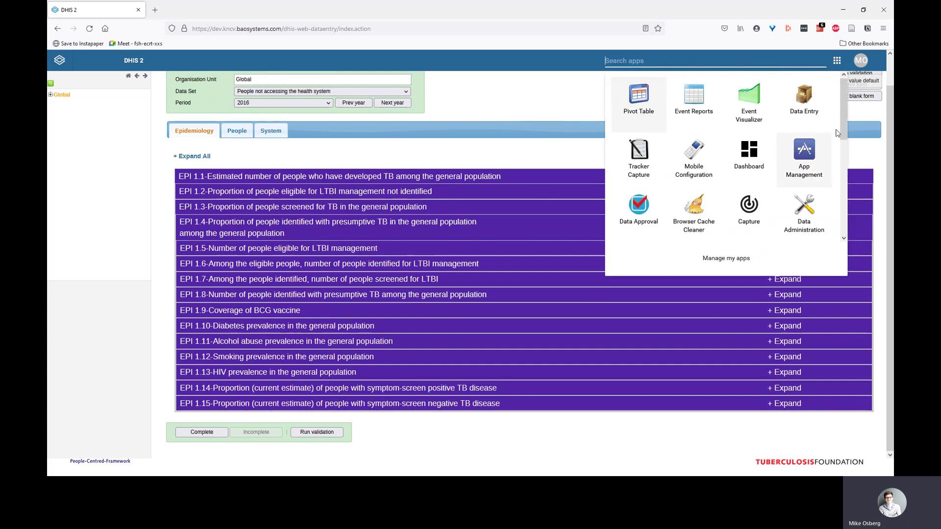
pyautogui.moveTo(843, 116); pyautogui.dragTo(828, 145)
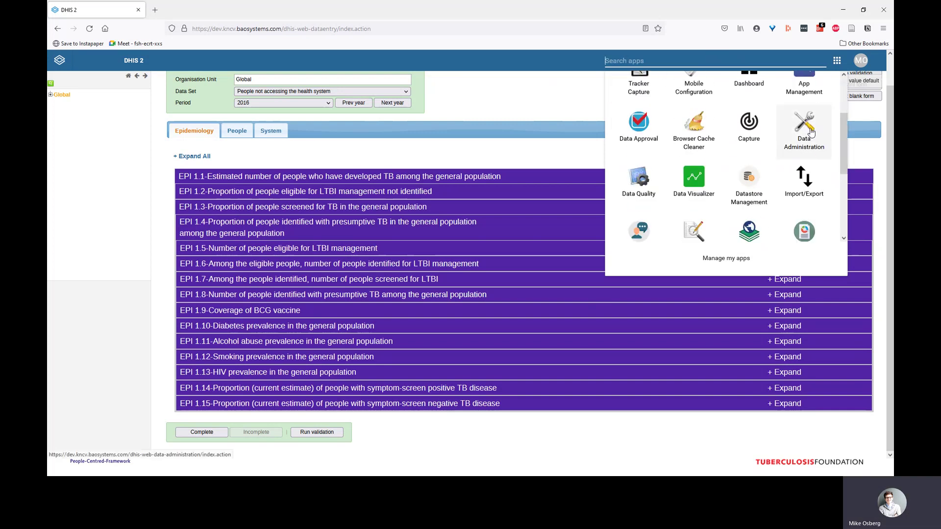
pyautogui.click(808, 130)
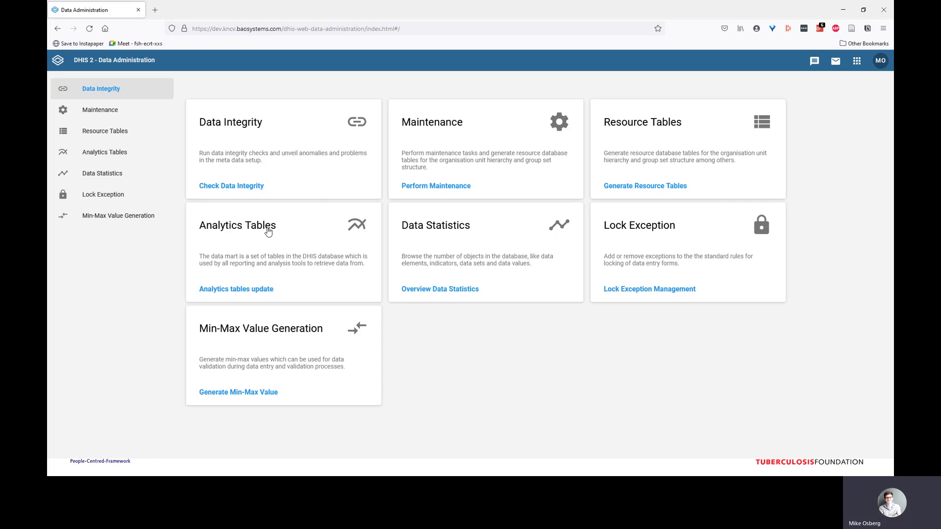
pyautogui.click(269, 231)
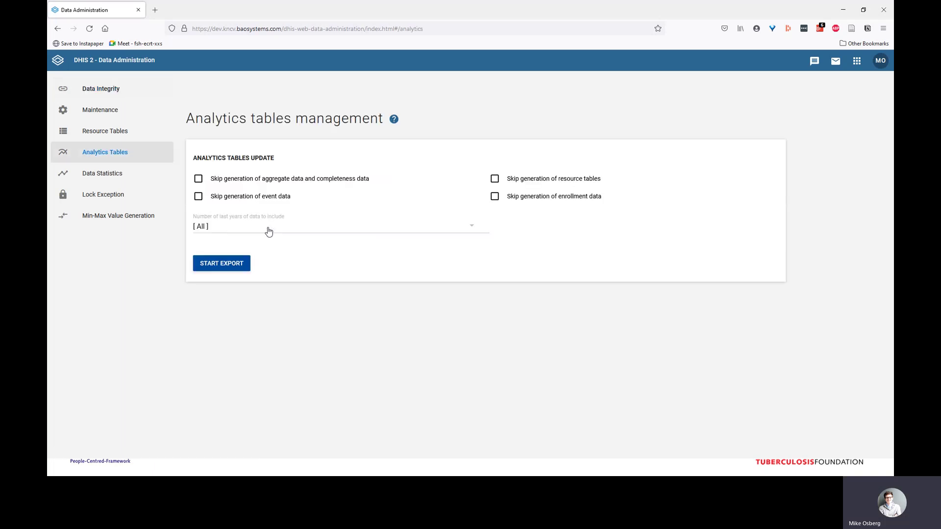
pyautogui.click(237, 262)
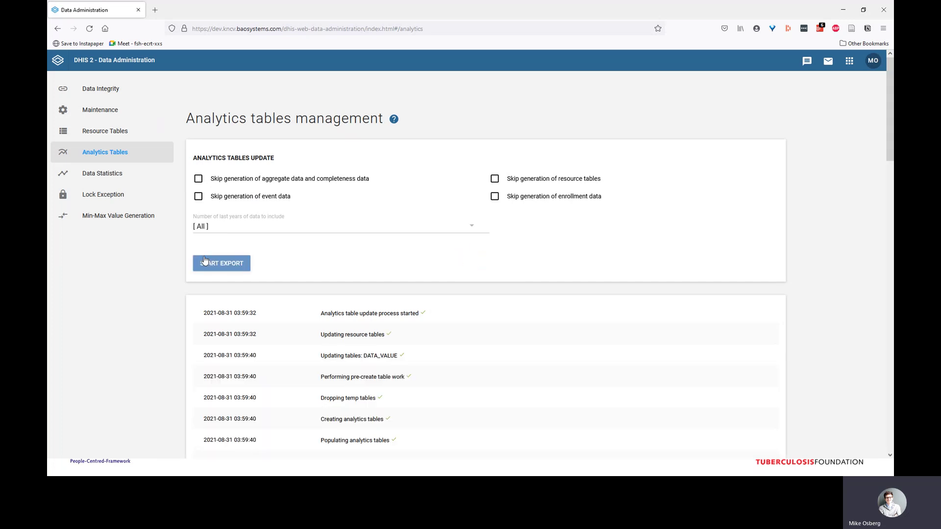
# - Review the analytics tables update log through its last entry, and switch to the Dashboard app
pyautogui.scroll(-5, 326, 287)
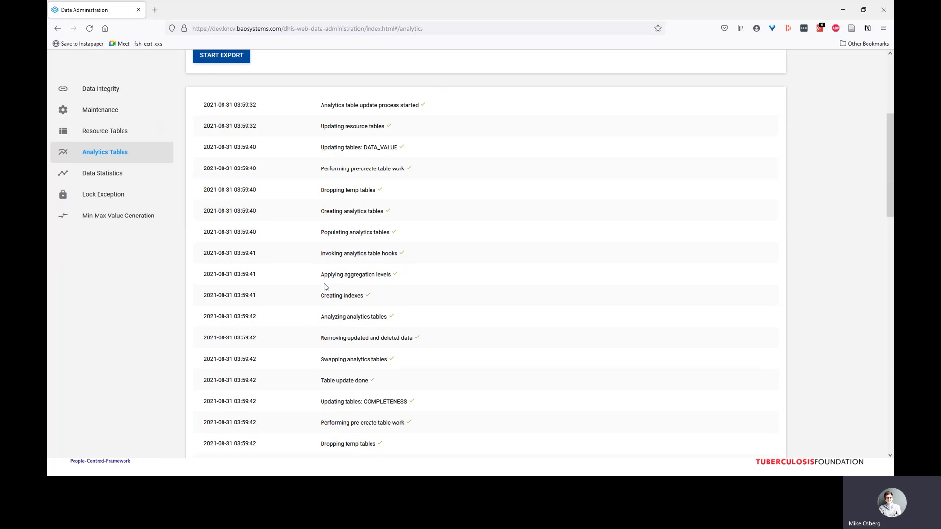
pyautogui.scroll(-9, 326, 287)
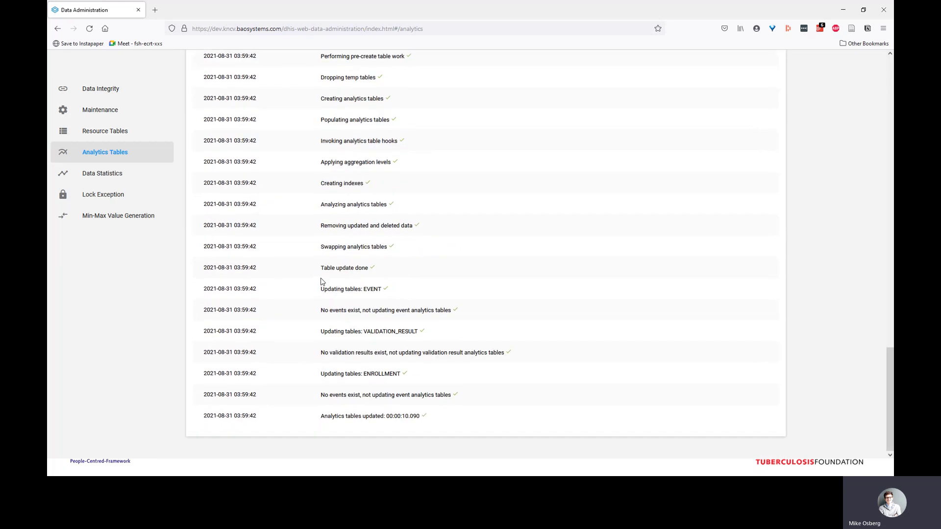
pyautogui.scroll(10, 378, 333)
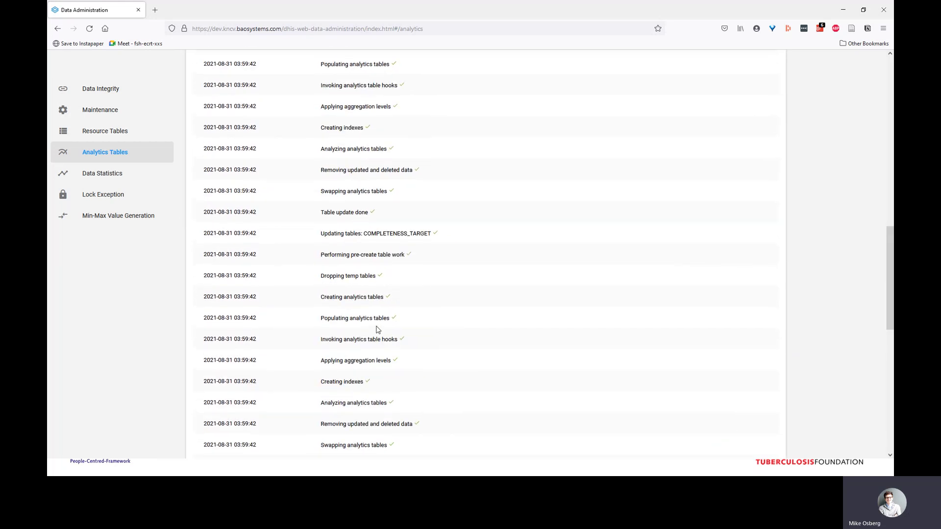
pyautogui.scroll(10, 378, 329)
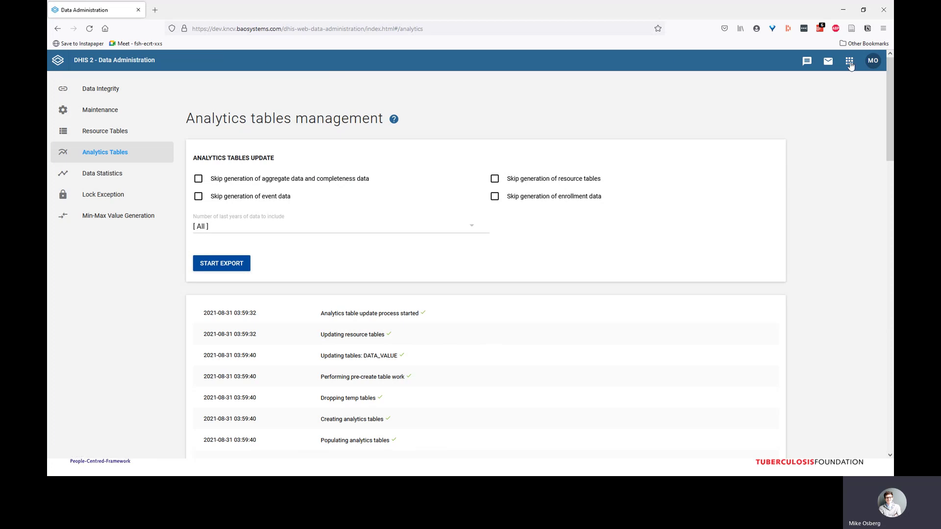
pyautogui.click(850, 63)
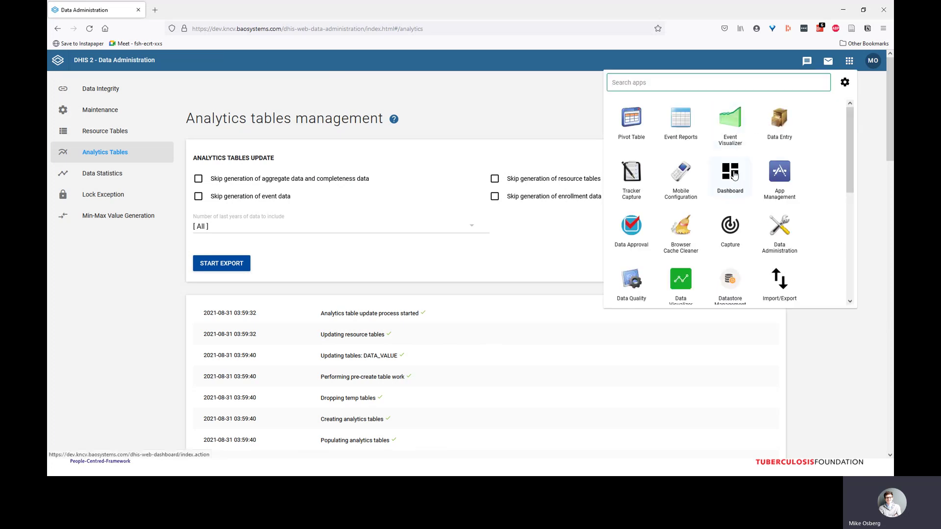
pyautogui.click(732, 174)
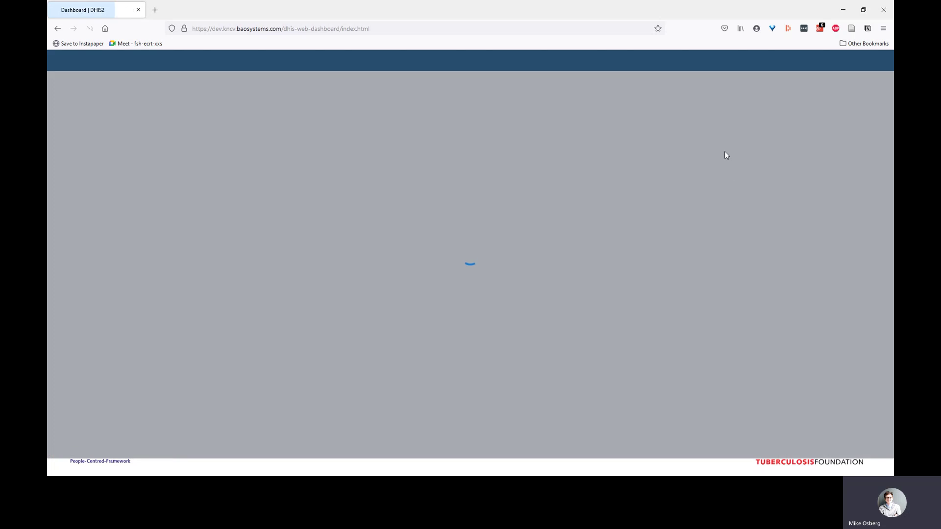